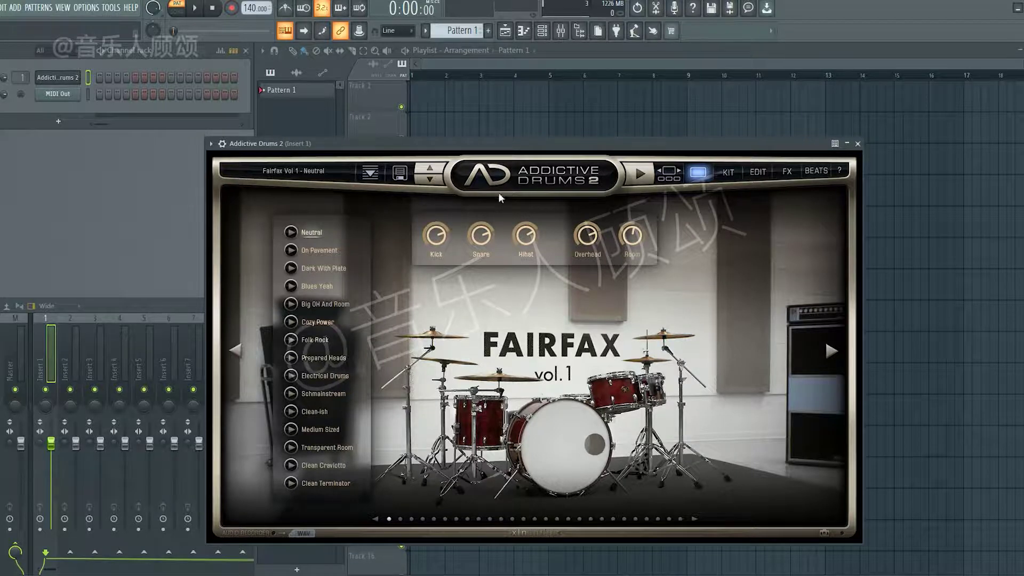
Browse the drum pack gallery from Fairfax Vol. 1 through to Studio Pop
{"action": "left_click", "coordinate": [676, 181]}
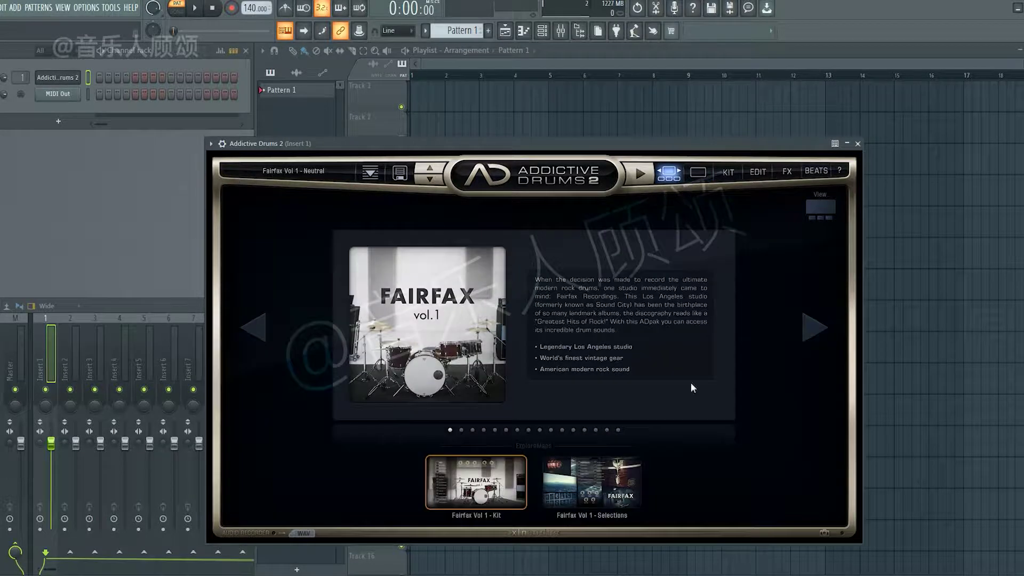
{"action": "left_click", "coordinate": [816, 336]}
{"action": "left_click", "coordinate": [809, 334]}
{"action": "left_click", "coordinate": [809, 334]}
{"action": "left_click", "coordinate": [809, 334]}
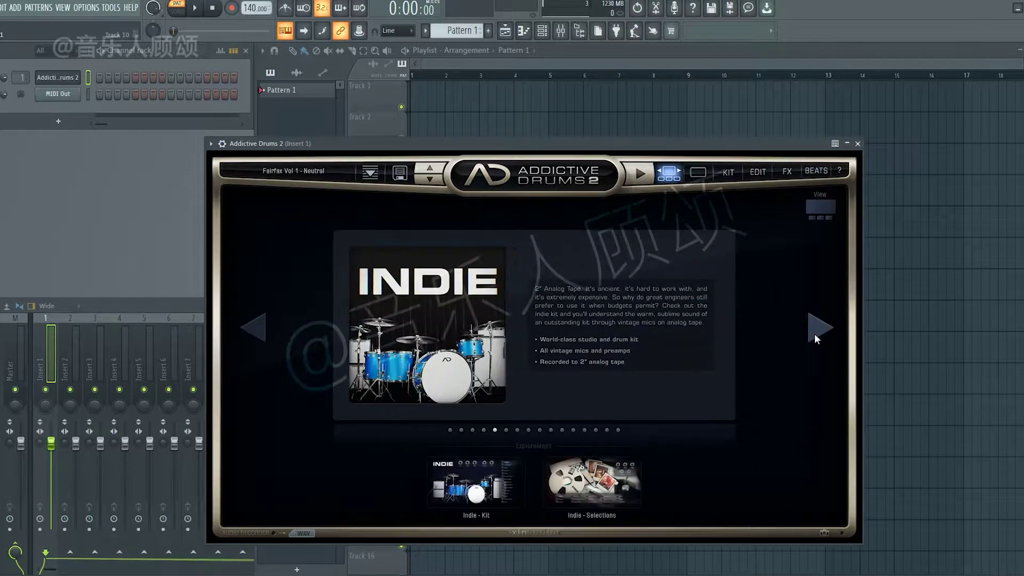
{"action": "left_click", "coordinate": [814, 334]}
{"action": "left_click", "coordinate": [815, 334]}
{"action": "left_click", "coordinate": [814, 333]}
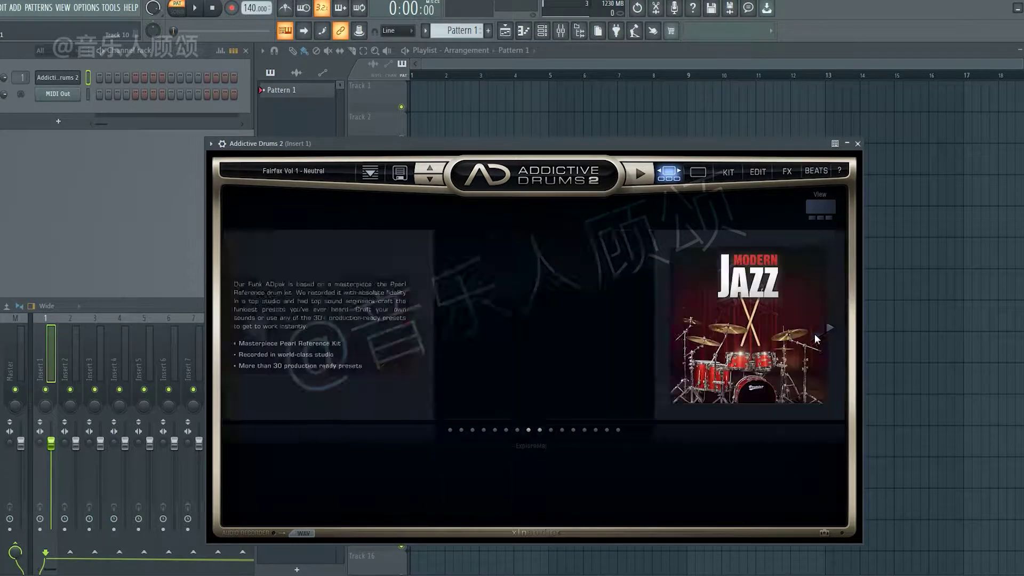
{"action": "left_click", "coordinate": [814, 334]}
{"action": "left_click", "coordinate": [816, 334]}
{"action": "left_click", "coordinate": [817, 334]}
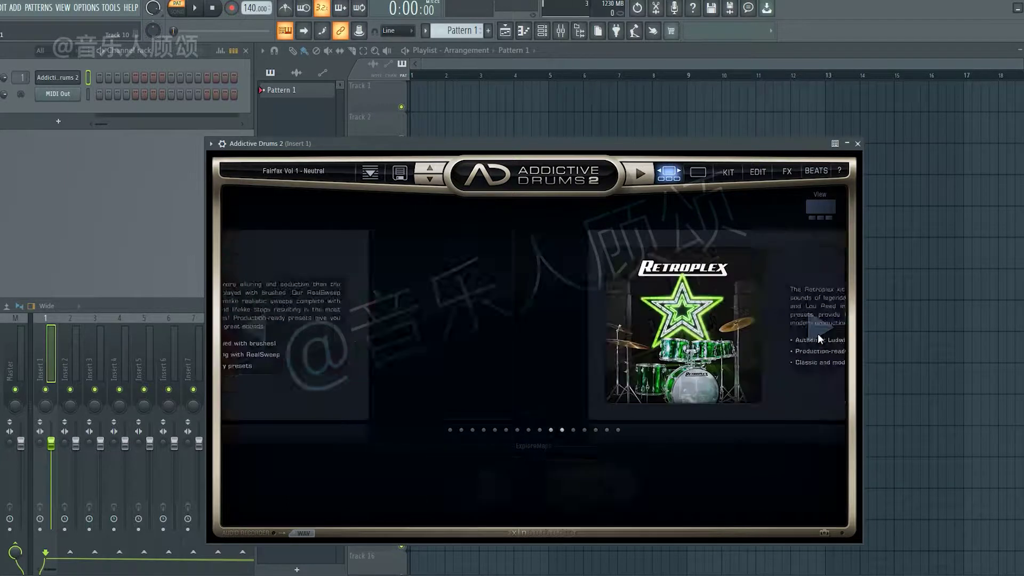
{"action": "left_click", "coordinate": [818, 334]}
{"action": "left_click", "coordinate": [818, 334]}
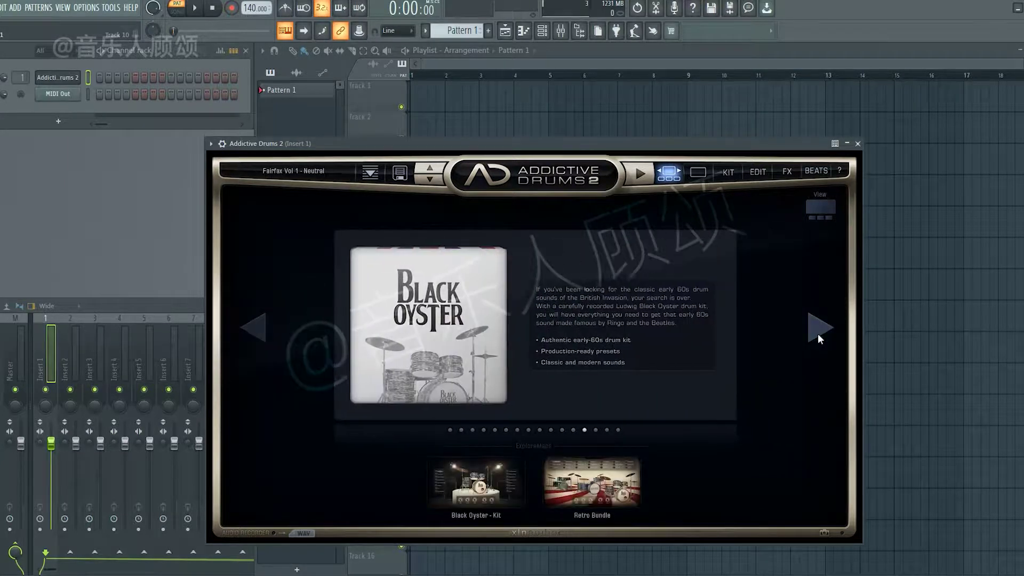
{"action": "left_click", "coordinate": [818, 334]}
{"action": "left_click", "coordinate": [817, 334]}
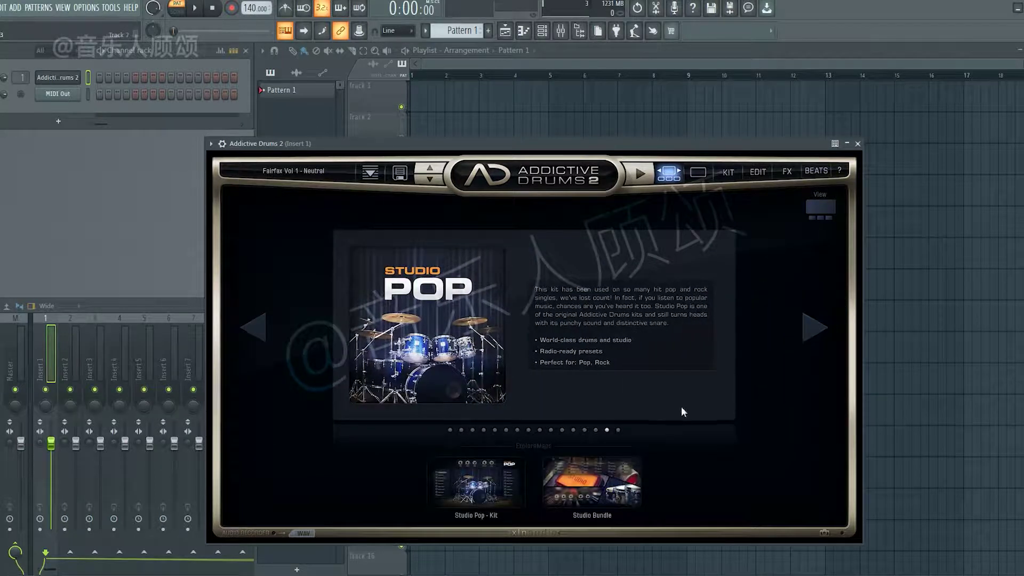
Load the Studio Pop kit and audition its Contemporary Pop preset
{"action": "left_click", "coordinate": [469, 482]}
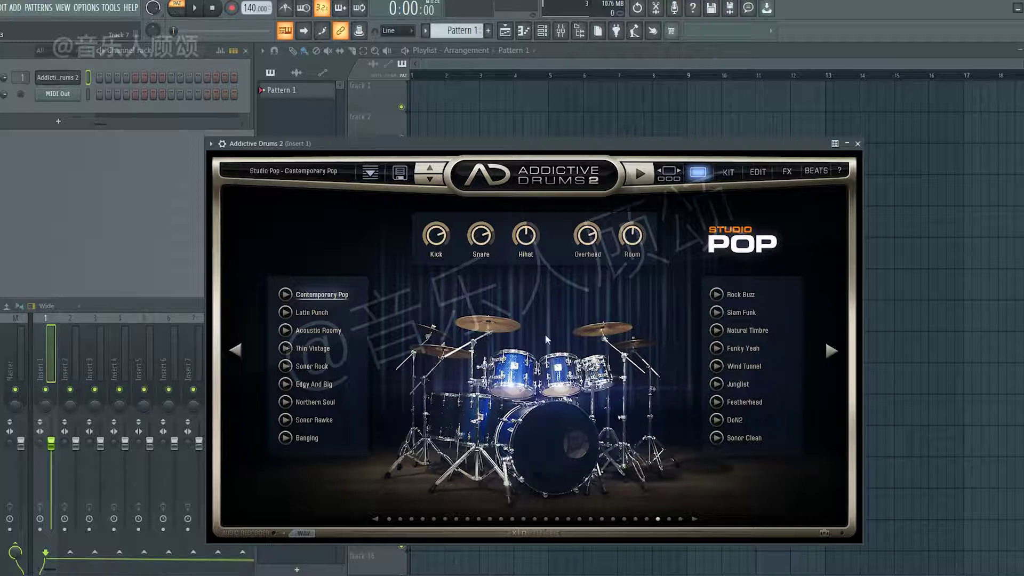
{"action": "left_click", "coordinate": [287, 295]}
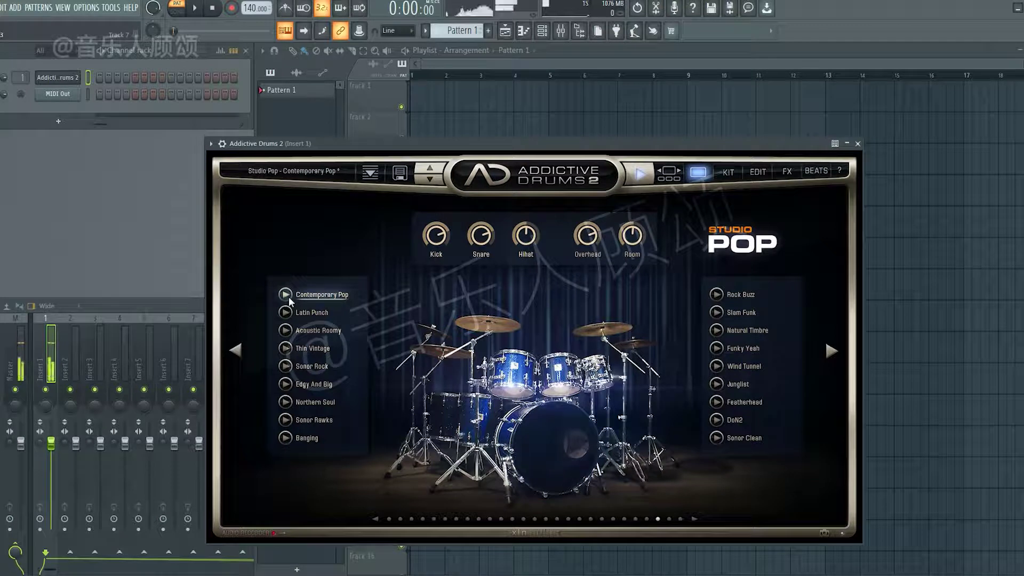
{"action": "left_click", "coordinate": [287, 295]}
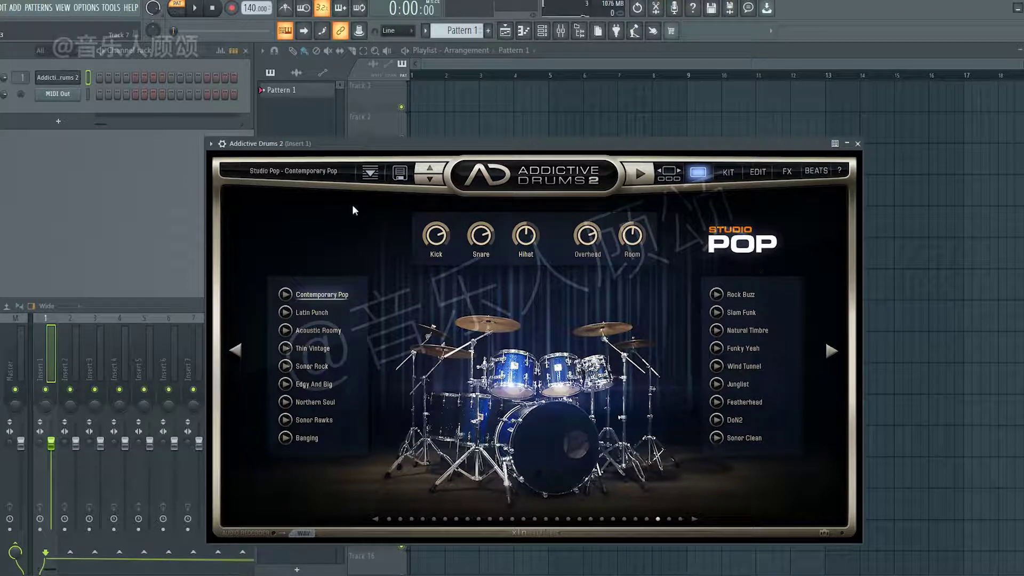
Look through the complete preset list in the preset browser, down to the Vintage Dry entries and back up
{"action": "left_click", "coordinate": [370, 173]}
{"action": "scroll", "coordinate": [392, 396], "scroll_direction": "down", "scroll_amount": 10}
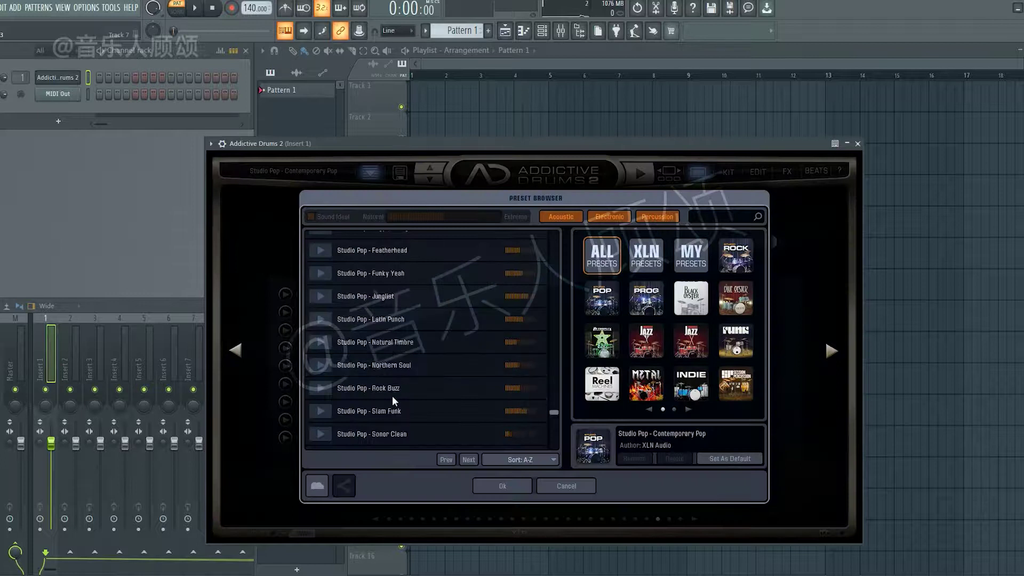
{"action": "scroll", "coordinate": [392, 396], "scroll_direction": "down", "scroll_amount": 5}
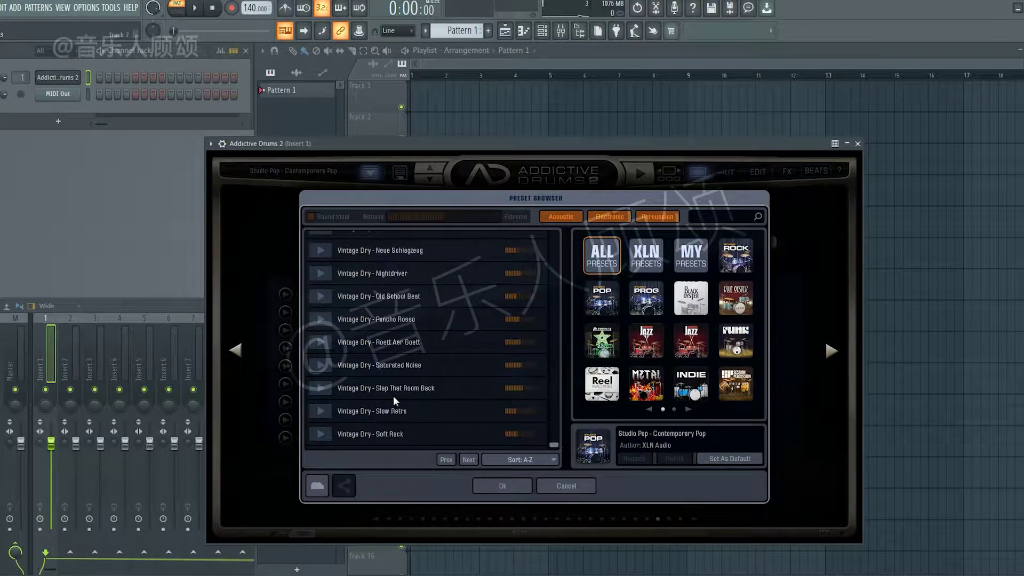
{"action": "left_click_drag", "start_coordinate": [559, 443], "coordinate": [564, 236]}
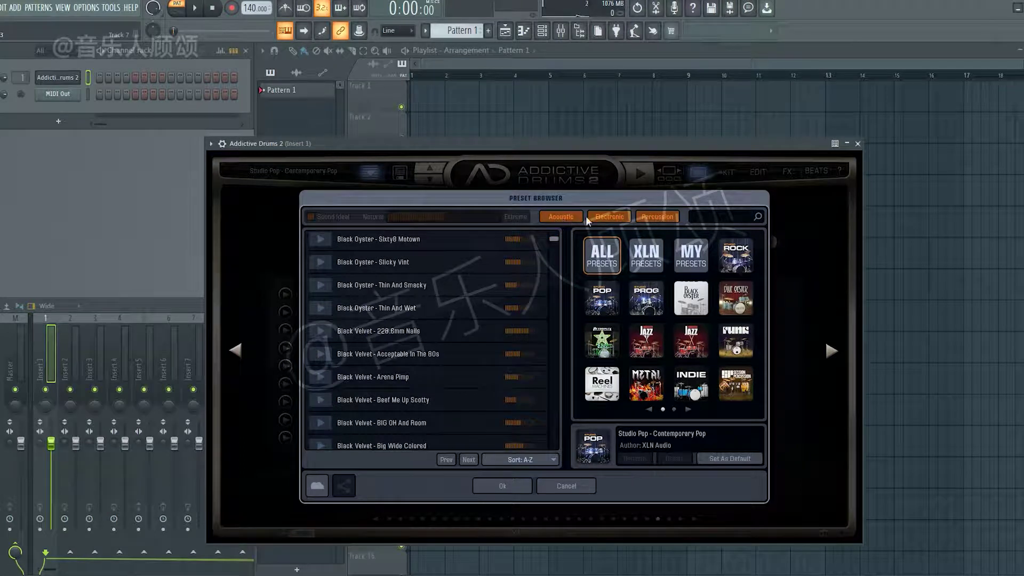
Filter the presets by individual packs such as Modern Jazz Sticks and Metal, return to all presets, and leave the browser without choosing one
{"action": "left_click", "coordinate": [689, 264]}
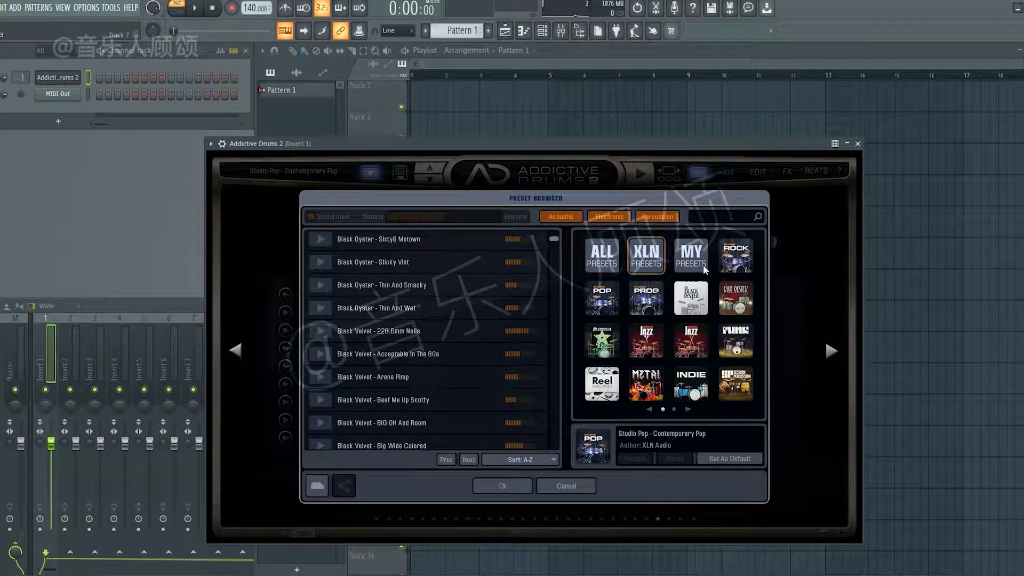
{"action": "left_click", "coordinate": [744, 258]}
{"action": "left_click", "coordinate": [739, 301]}
{"action": "left_click", "coordinate": [647, 312]}
{"action": "left_click", "coordinate": [691, 341]}
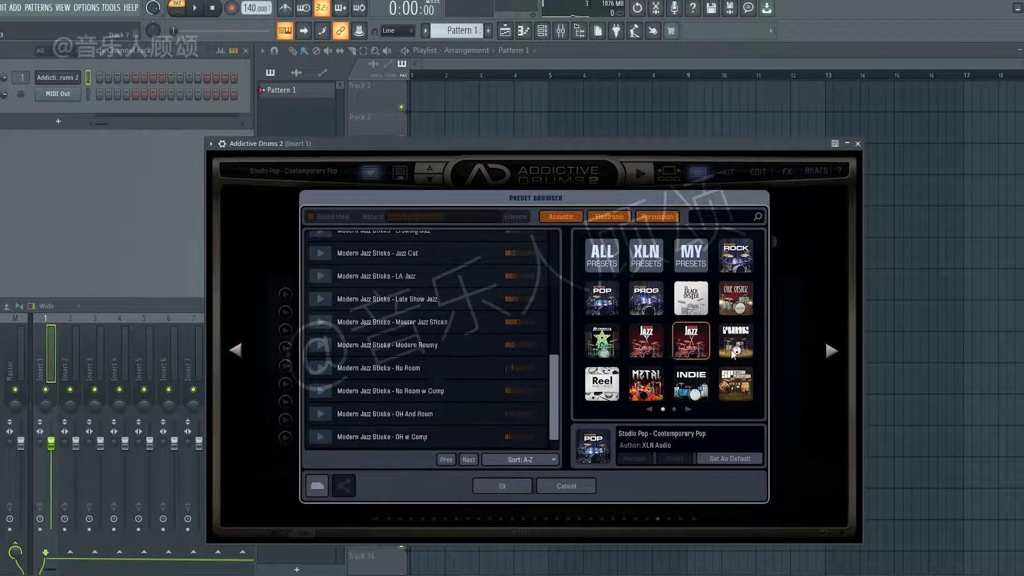
{"action": "left_click", "coordinate": [736, 342]}
{"action": "left_click", "coordinate": [735, 396]}
{"action": "left_click", "coordinate": [689, 397]}
{"action": "left_click", "coordinate": [654, 398]}
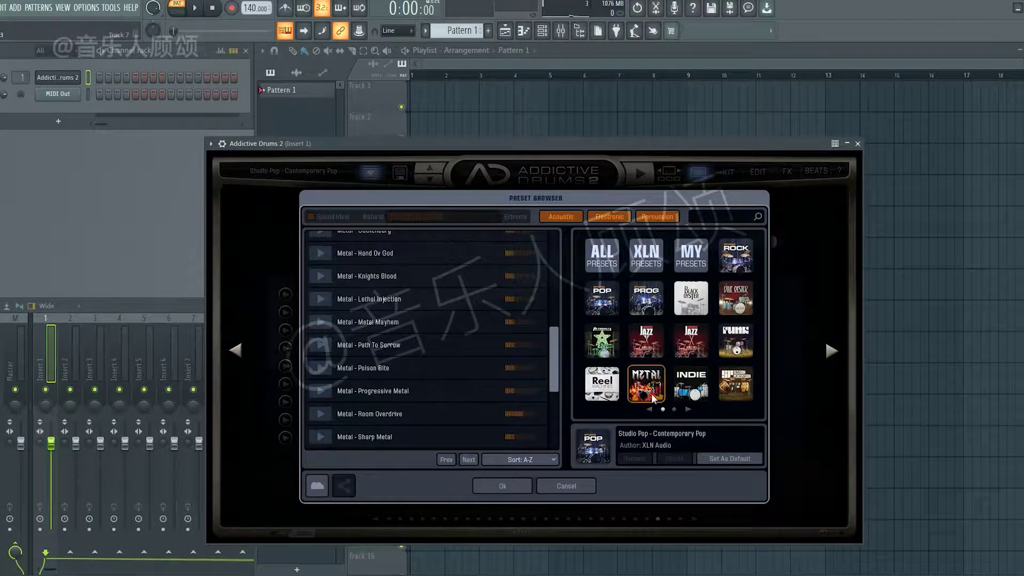
{"action": "left_click", "coordinate": [610, 398]}
{"action": "left_click", "coordinate": [618, 262]}
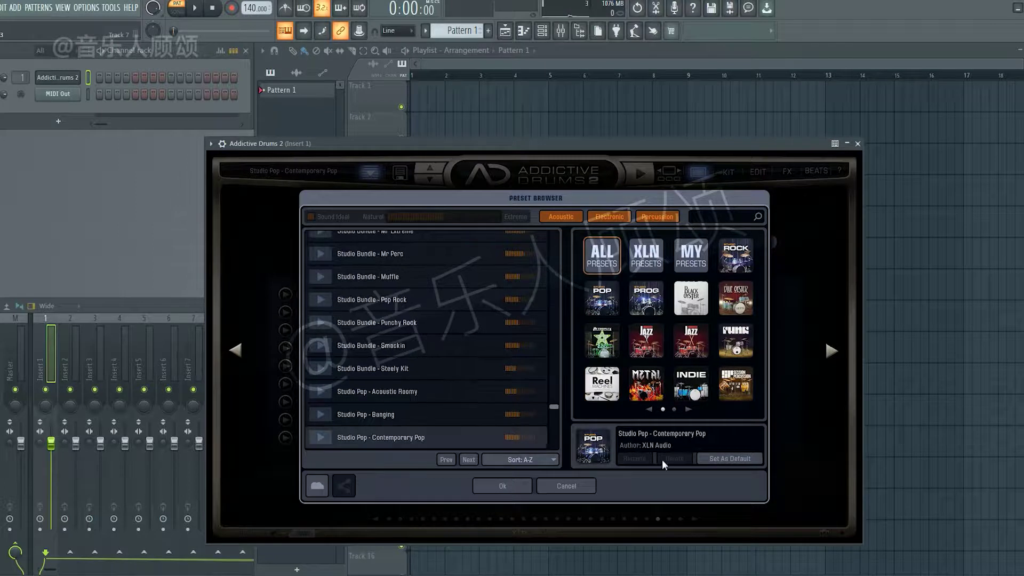
{"action": "left_click", "coordinate": [566, 486]}
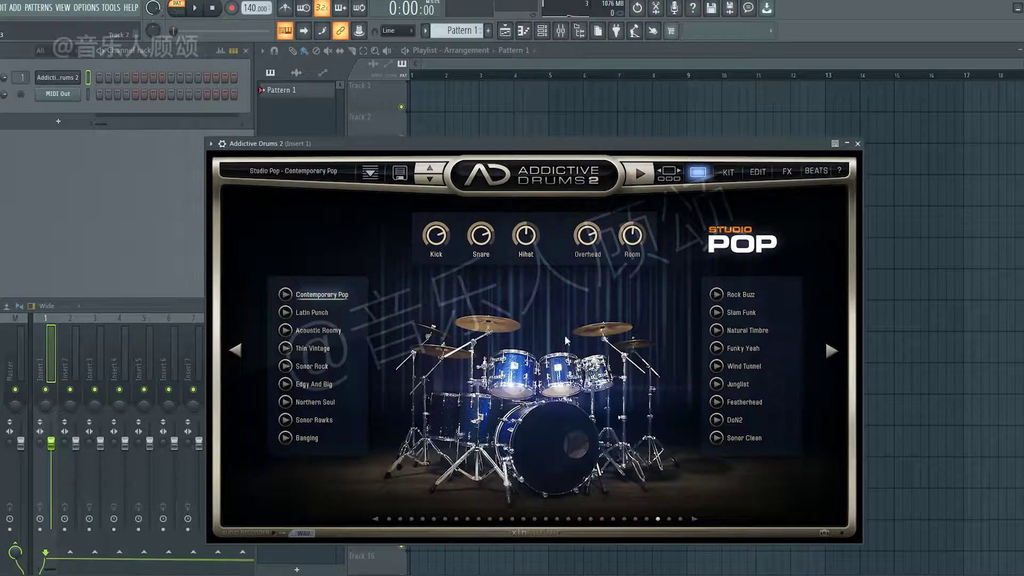
Return to the pack gallery and load the Studio Rock kit
{"action": "left_click", "coordinate": [660, 180]}
{"action": "left_click", "coordinate": [817, 325]}
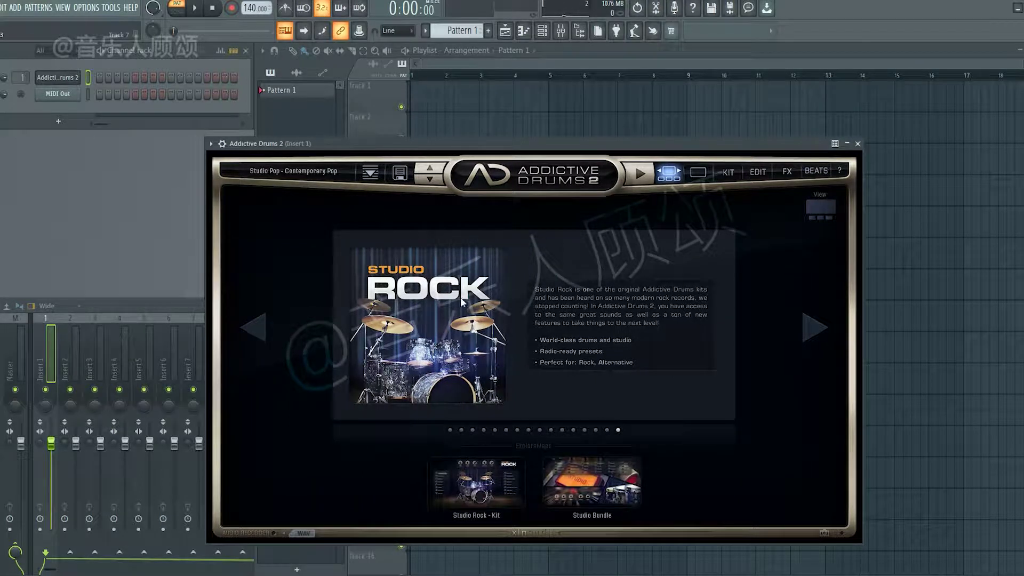
{"action": "left_click", "coordinate": [487, 471]}
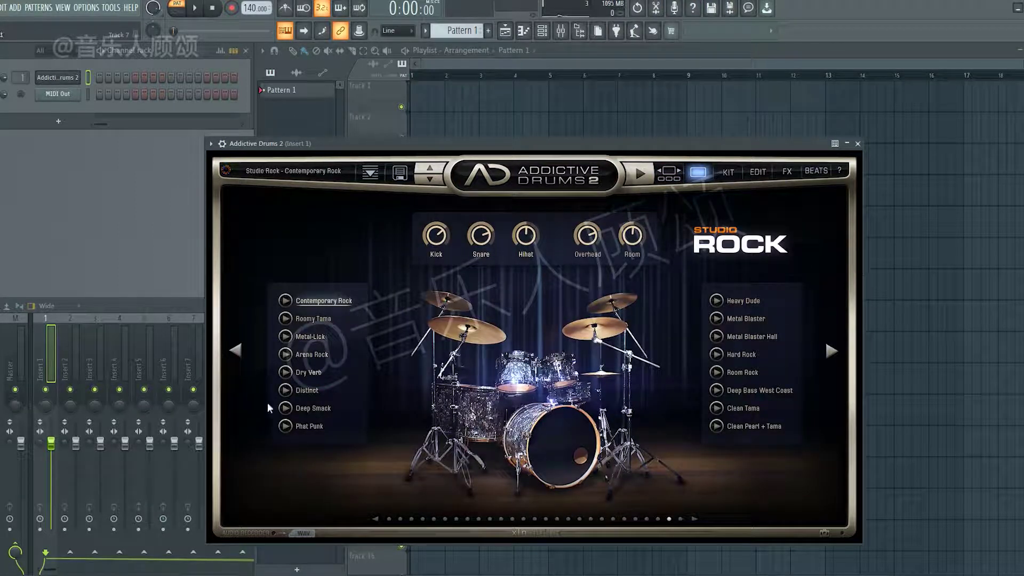
Try the Metal-Lick and Roomy Tama presets, and raise the Room level on Roomy Tama
{"action": "left_click", "coordinate": [288, 337]}
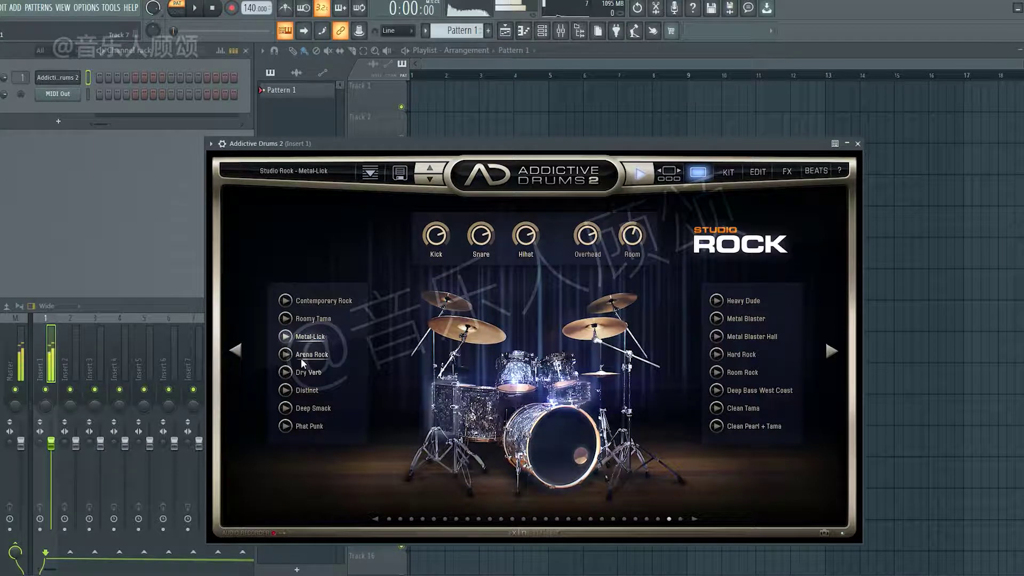
{"action": "left_click", "coordinate": [286, 319]}
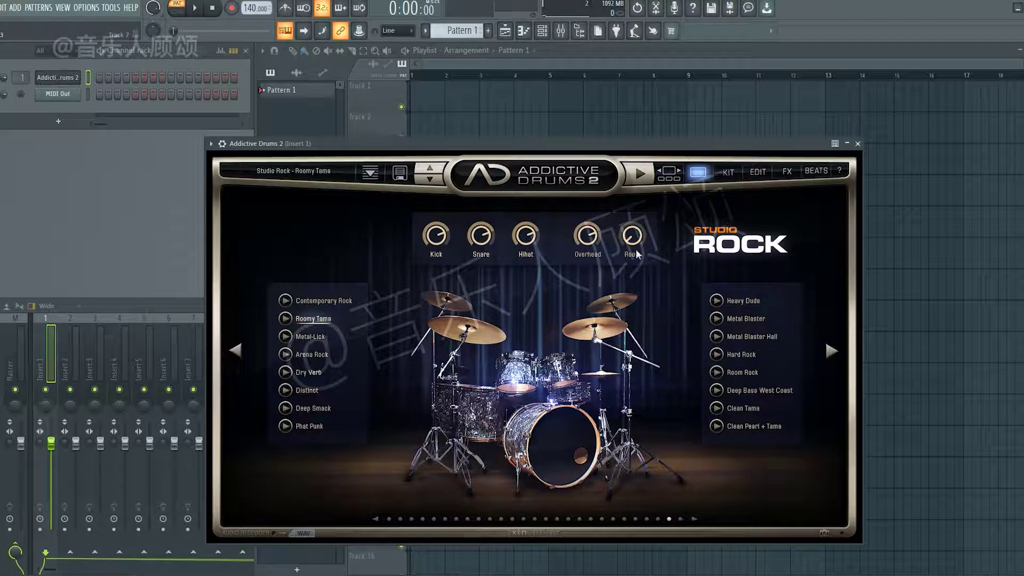
{"action": "left_click_drag", "start_coordinate": [633, 246], "coordinate": [619, 154]}
Load the Dry Verb preset of the Studio Rock kit and audition its preview beat
{"action": "left_click", "coordinate": [286, 372]}
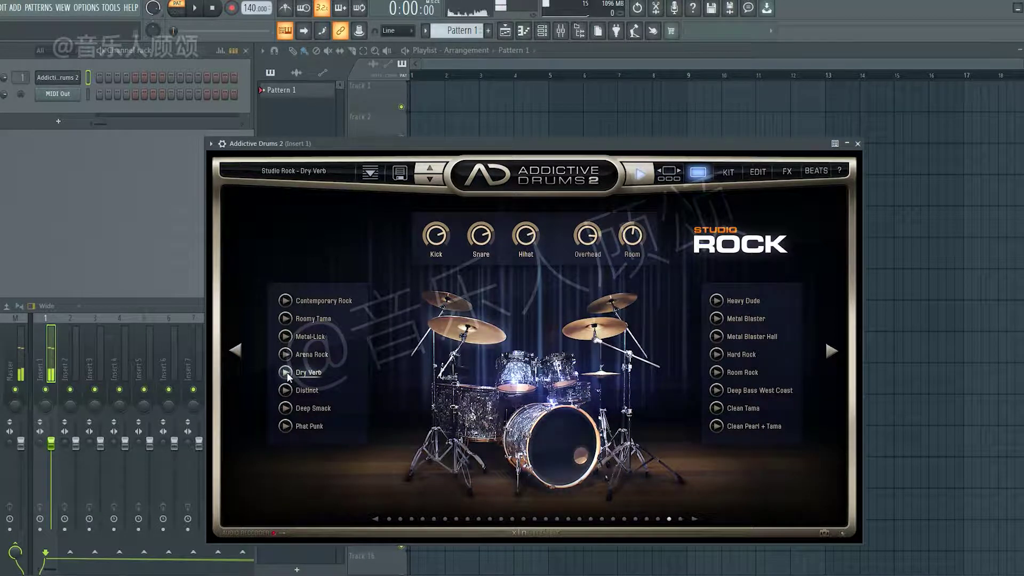
{"action": "left_click", "coordinate": [286, 373]}
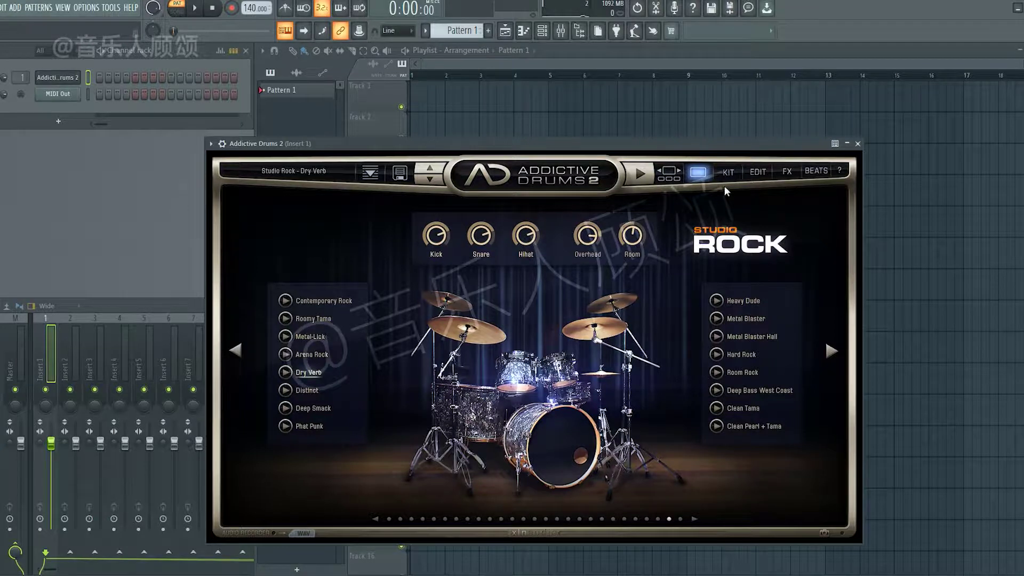
In the kit view, swap the snare for the 14x5" Sonor Designer, then the 14x5.5" DW Craviotto, auditioning each one
{"action": "left_click", "coordinate": [729, 173]}
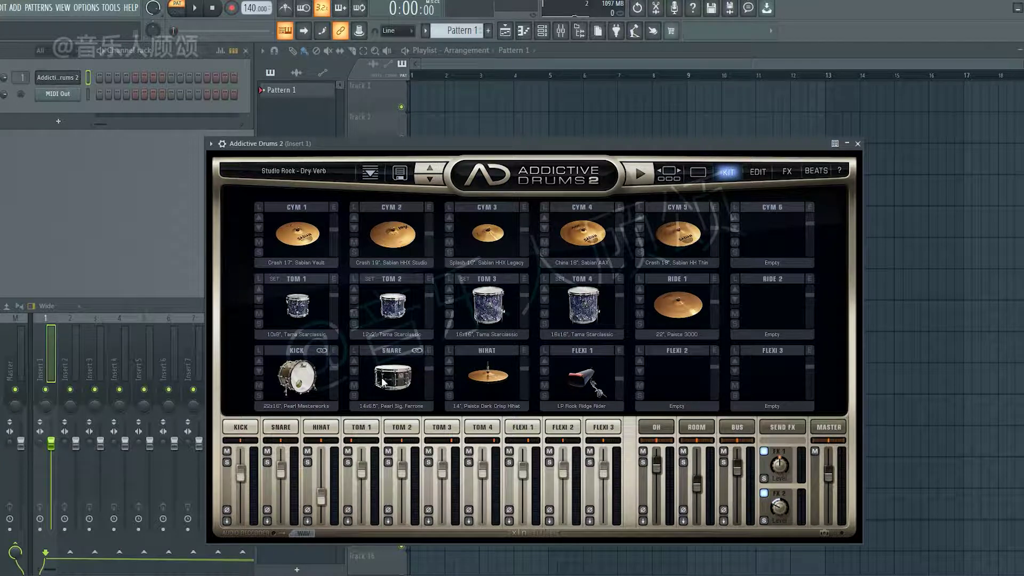
{"action": "left_click", "coordinate": [356, 371]}
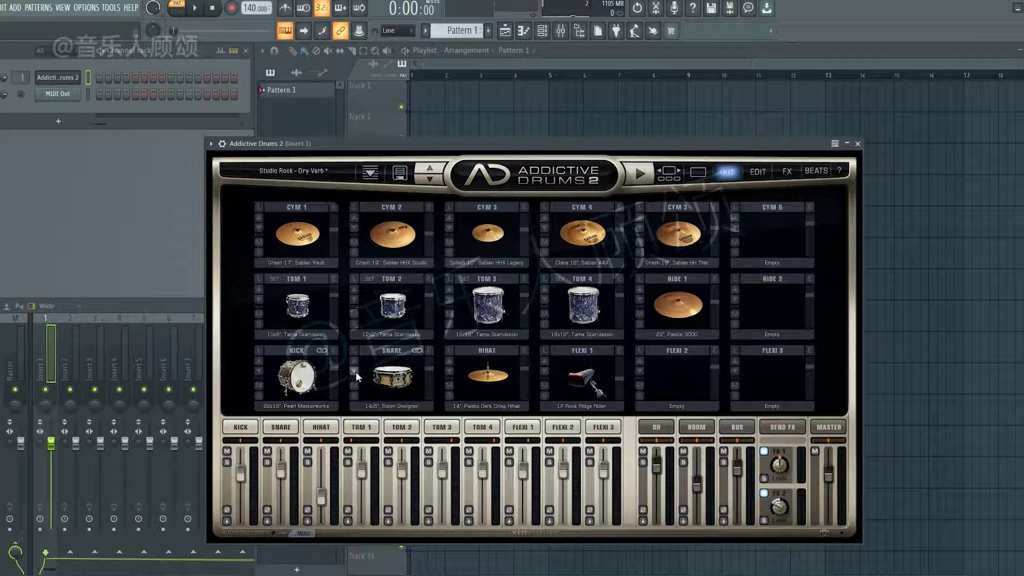
{"action": "left_click", "coordinate": [410, 377]}
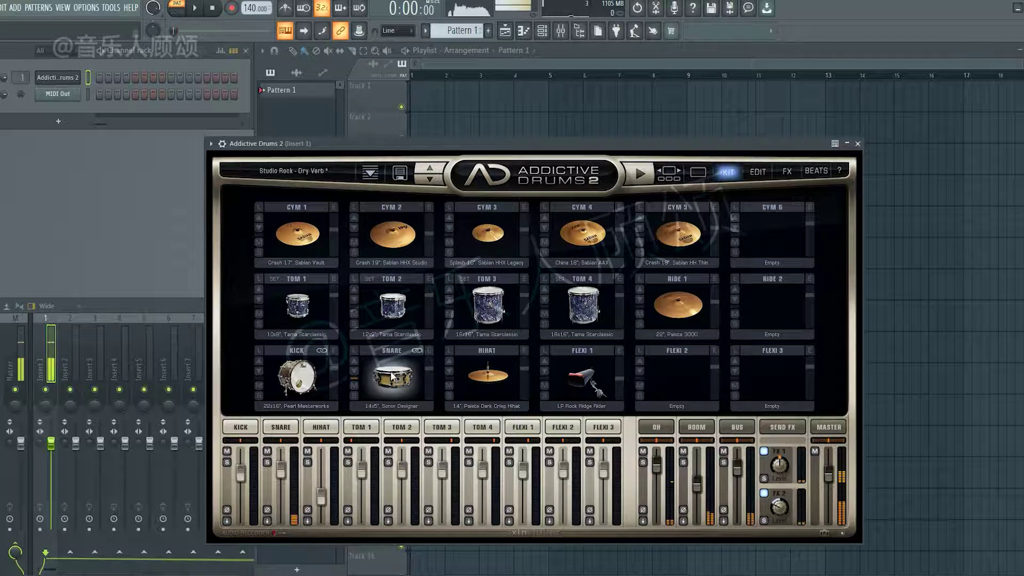
{"action": "left_click", "coordinate": [354, 372]}
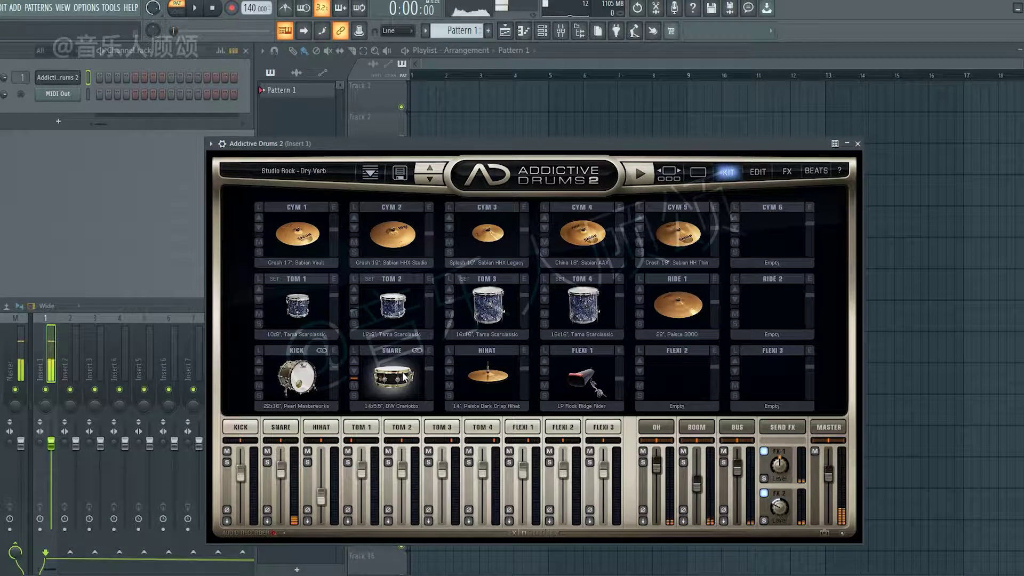
{"action": "left_click", "coordinate": [404, 376]}
{"action": "left_click", "coordinate": [404, 377]}
{"action": "left_click", "coordinate": [404, 377]}
Return to the Explore view and audition the Dry Verb preset again
{"action": "left_click", "coordinate": [698, 172]}
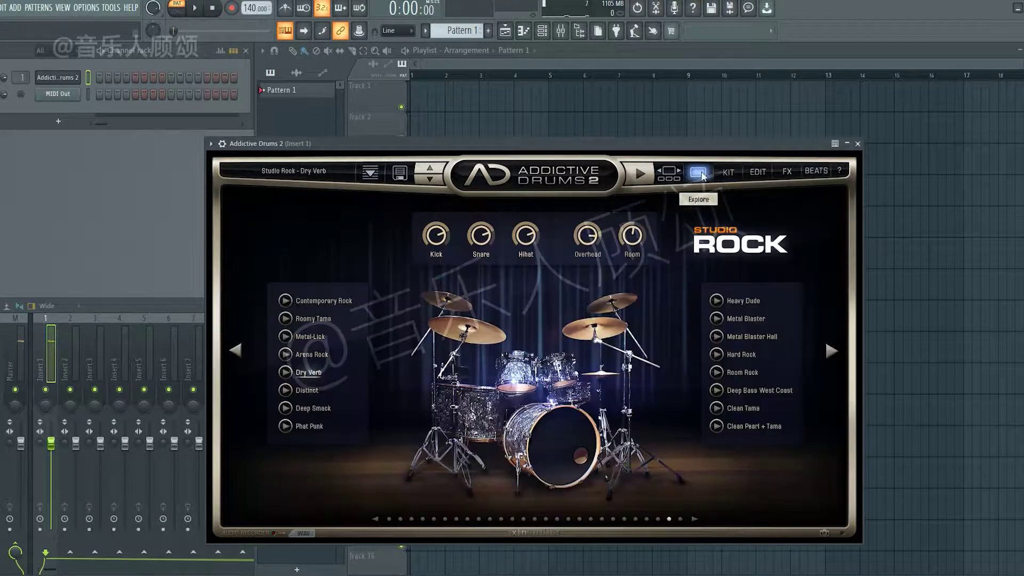
{"action": "left_click", "coordinate": [292, 372]}
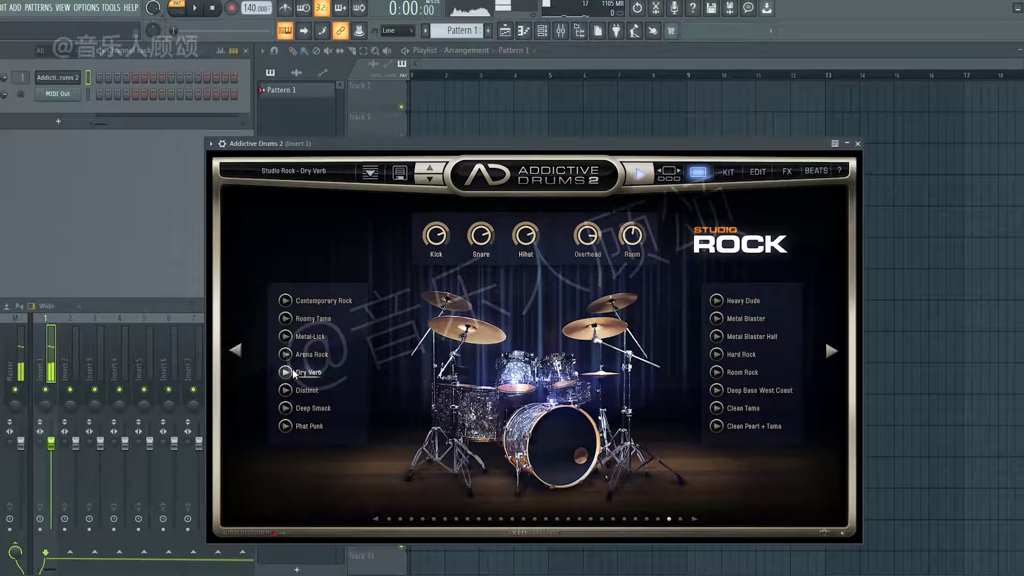
{"action": "left_click", "coordinate": [290, 370]}
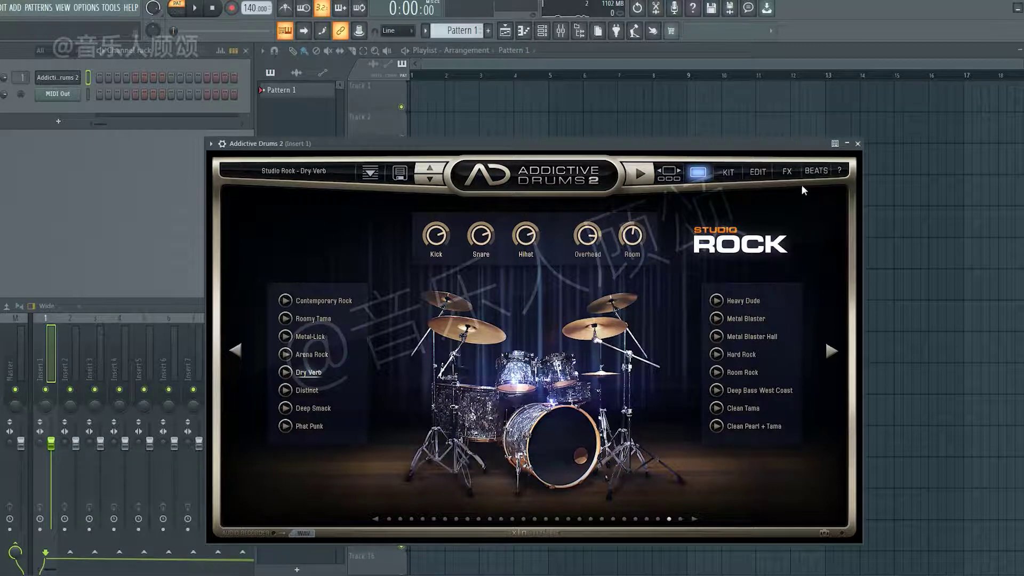
Turn off the EQ on both the FX1 and FX2 Delerb send effects
{"action": "left_click", "coordinate": [788, 172]}
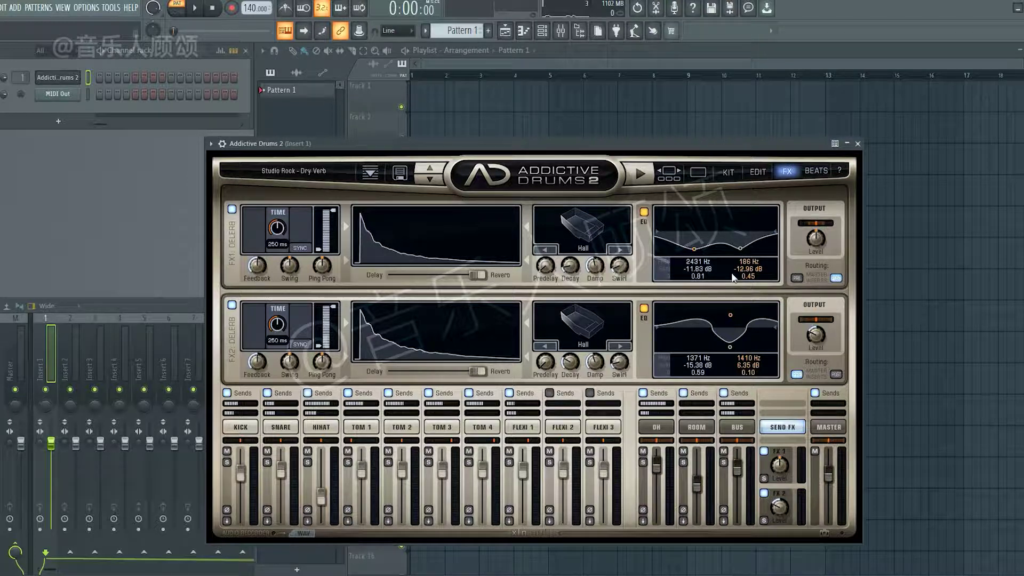
{"action": "left_click", "coordinate": [645, 212]}
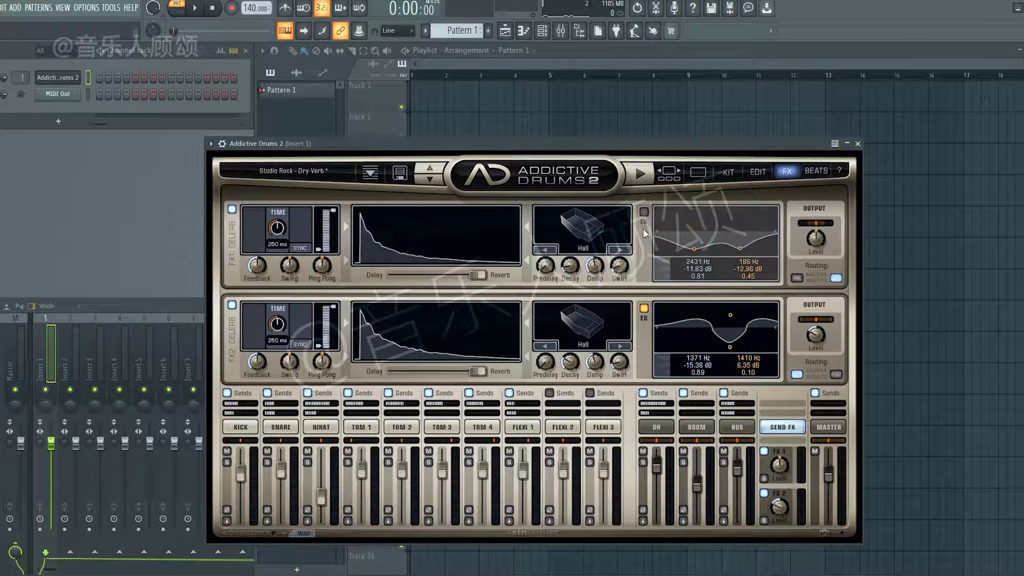
{"action": "left_click", "coordinate": [645, 309]}
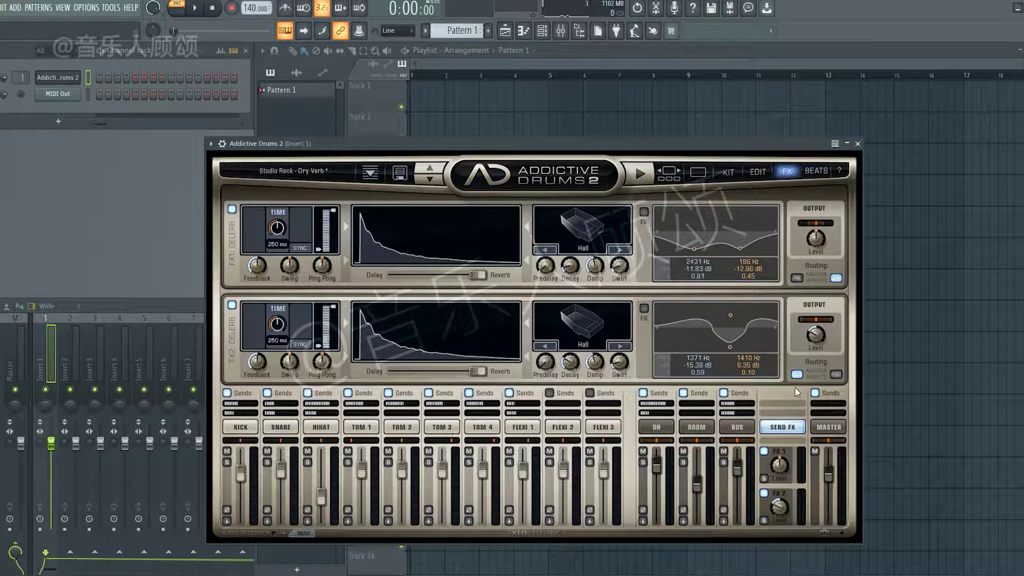
Disable the FX2 and FX1 Delerb effects completely and play the preview beat without them
{"action": "left_click", "coordinate": [232, 304]}
{"action": "left_click", "coordinate": [232, 209]}
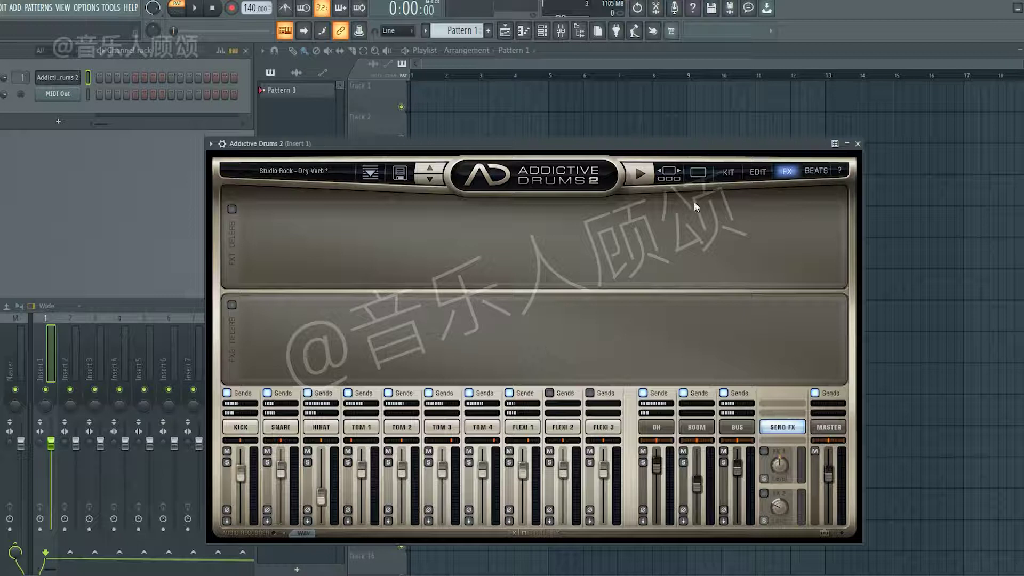
{"action": "left_click", "coordinate": [645, 177]}
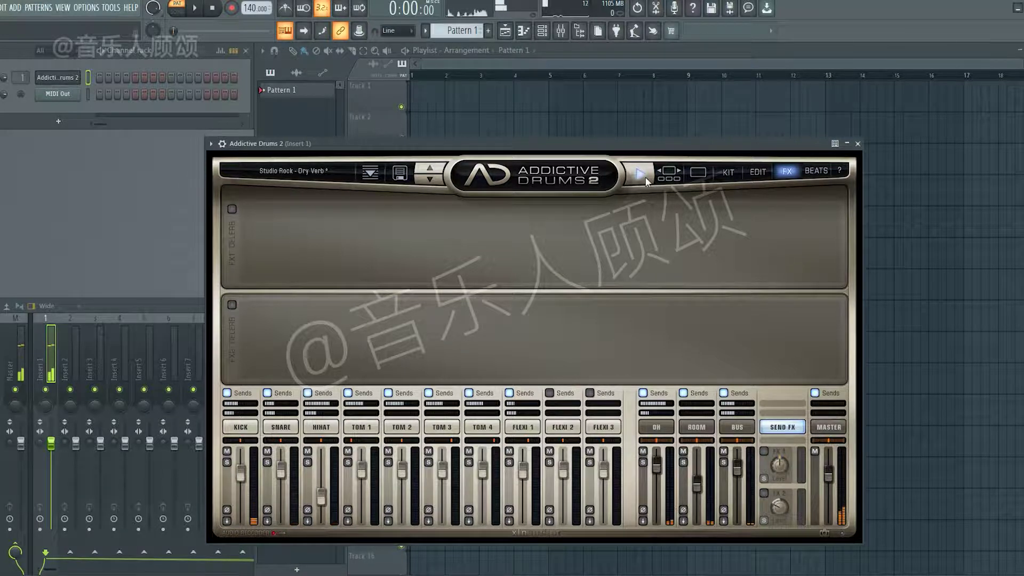
Return to the Explore view and open the Processing settings of the Addictive Drums 2 plugin wrapper
{"action": "left_click", "coordinate": [669, 172]}
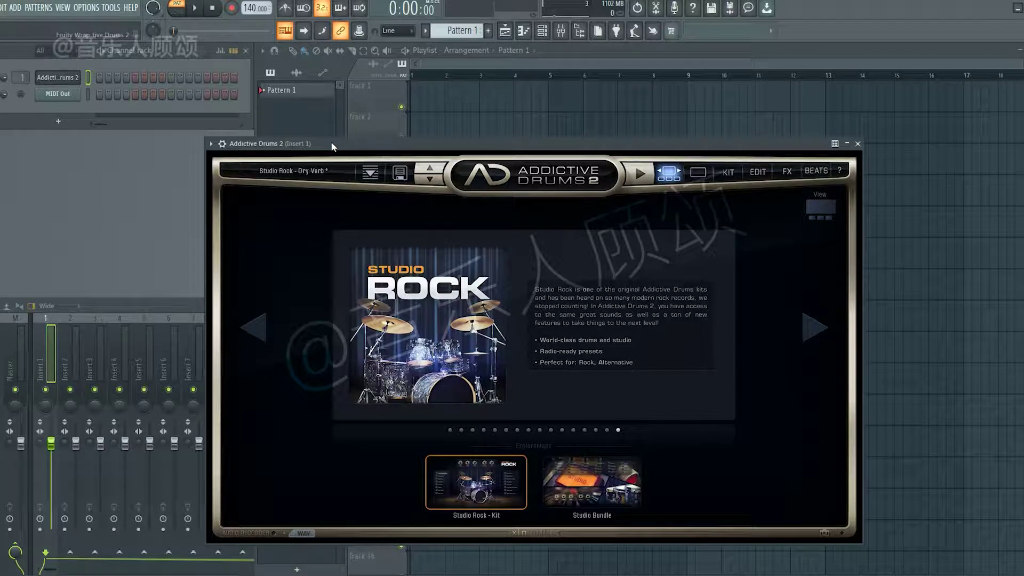
{"action": "left_click", "coordinate": [223, 143]}
{"action": "left_click", "coordinate": [244, 165]}
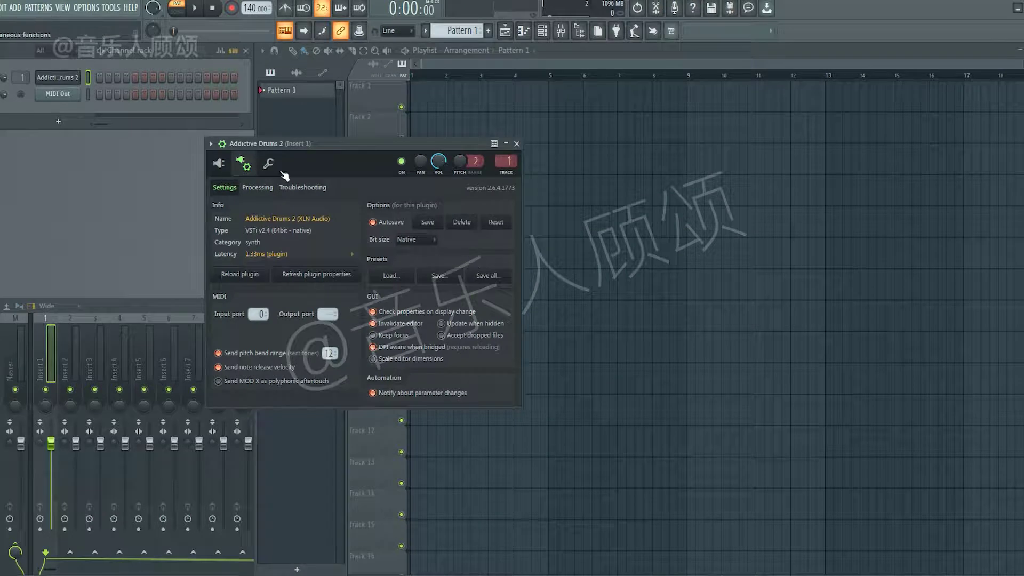
{"action": "left_click", "coordinate": [269, 164]}
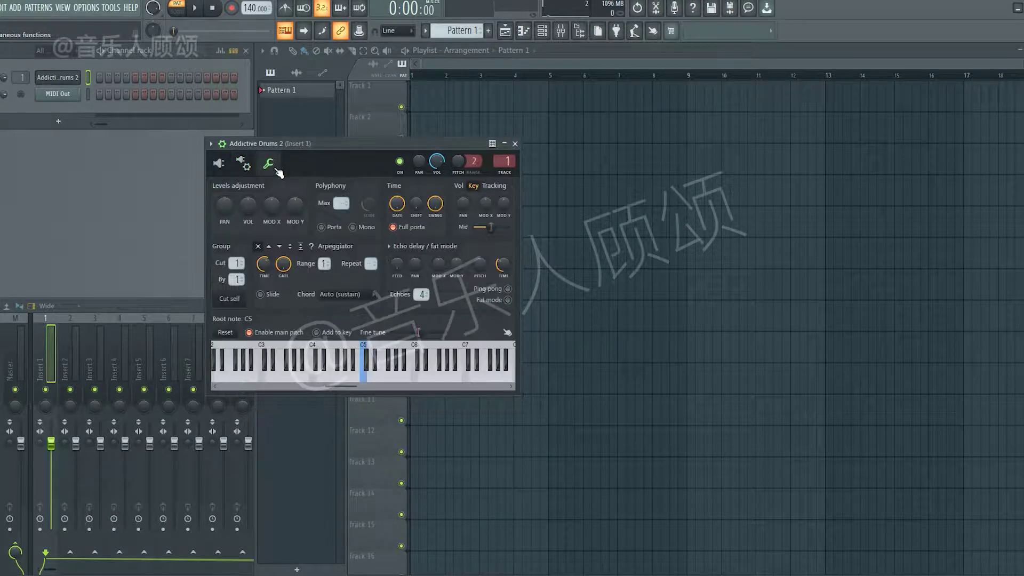
{"action": "left_click", "coordinate": [244, 166]}
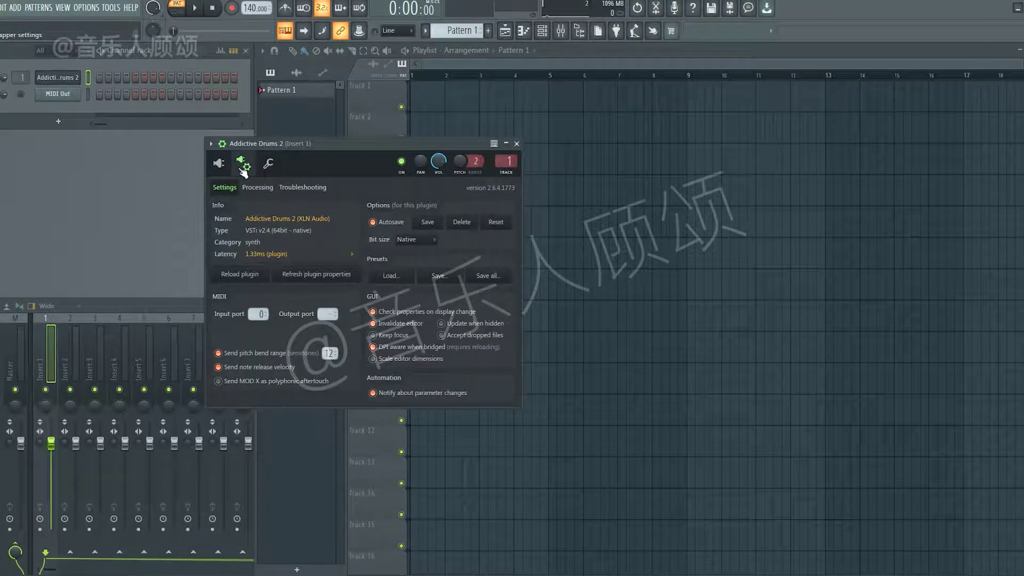
{"action": "left_click", "coordinate": [258, 190]}
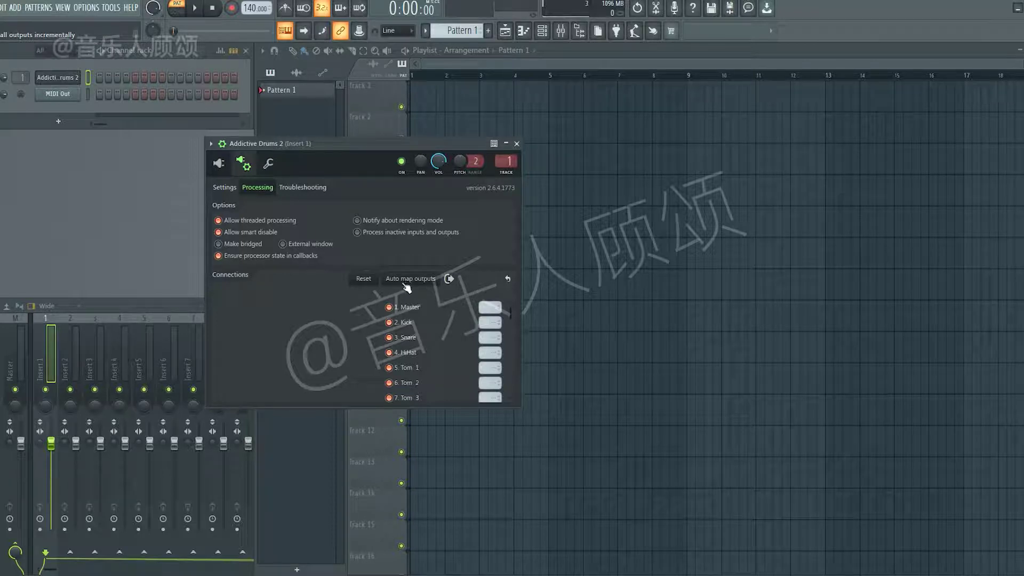
Auto-map the plugin's outputs to mixer tracks and look through the connections list
{"action": "left_click", "coordinate": [421, 288]}
{"action": "mouse_move", "coordinate": [507, 318]}
{"action": "left_mouse_down"}
{"action": "mouse_move", "coordinate": [514, 401]}
{"action": "mouse_move", "coordinate": [514, 306]}
{"action": "left_mouse_up"}
{"action": "scroll", "coordinate": [506, 161], "scroll_direction": "up", "scroll_amount": 2}
{"action": "scroll", "coordinate": [506, 161], "scroll_direction": "up", "scroll_amount": 7}
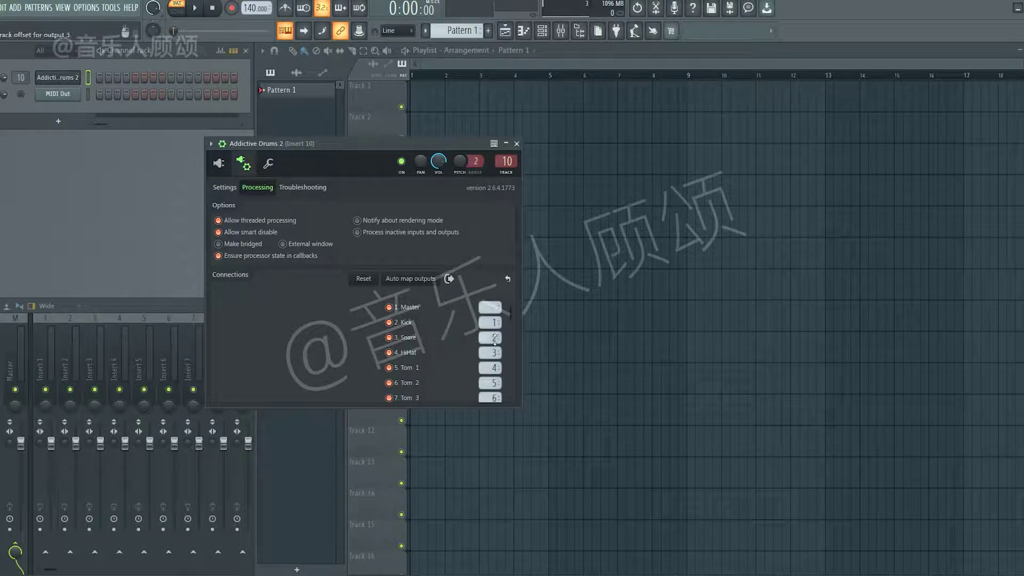
Go back to the drum interface and play the preview beat to check which mixer inserts receive signal
{"action": "double_click", "coordinate": [159, 306]}
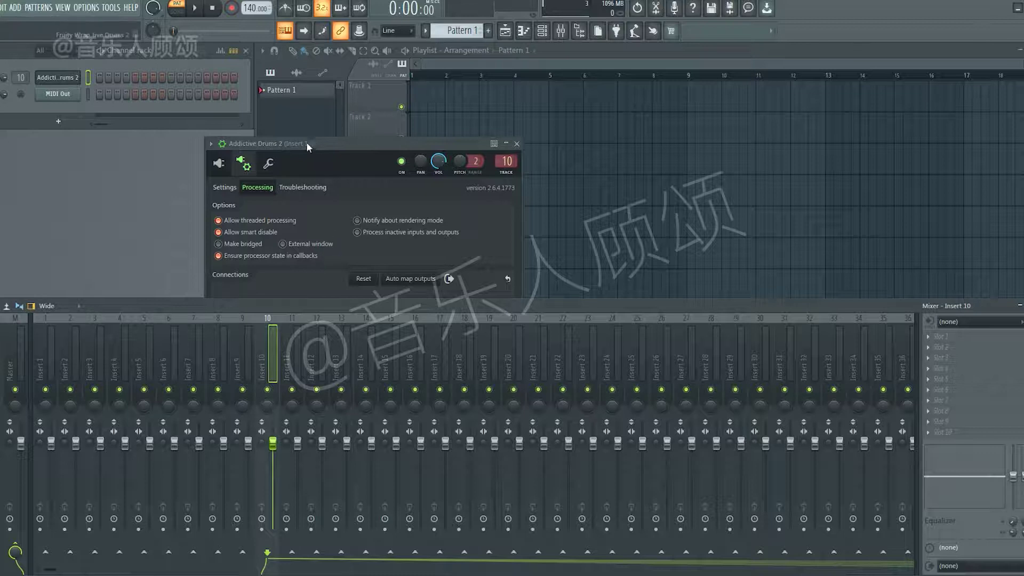
{"action": "left_click", "coordinate": [218, 163]}
{"action": "left_click_drag", "start_coordinate": [421, 144], "coordinate": [546, 80]}
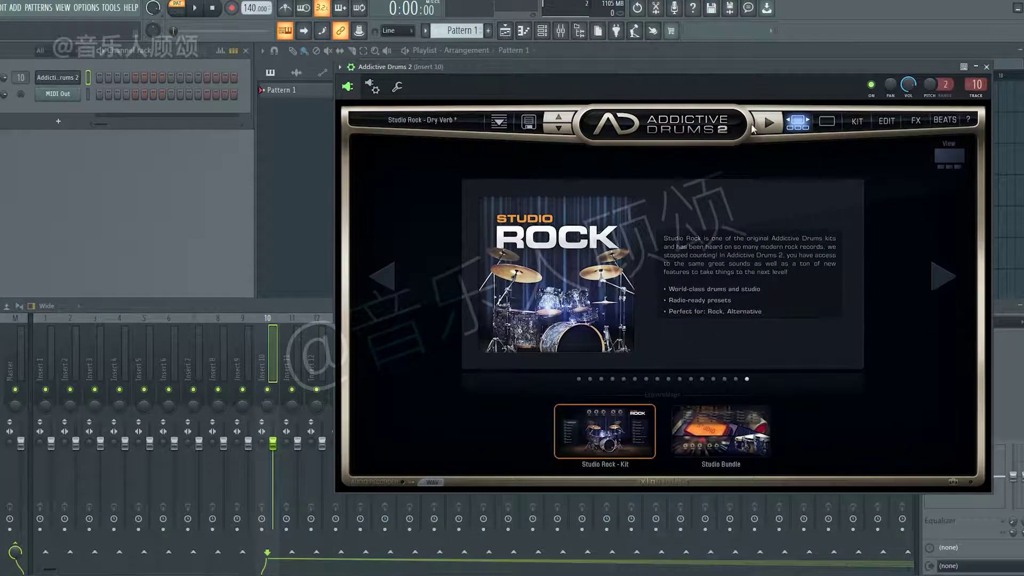
{"action": "left_click", "coordinate": [768, 123]}
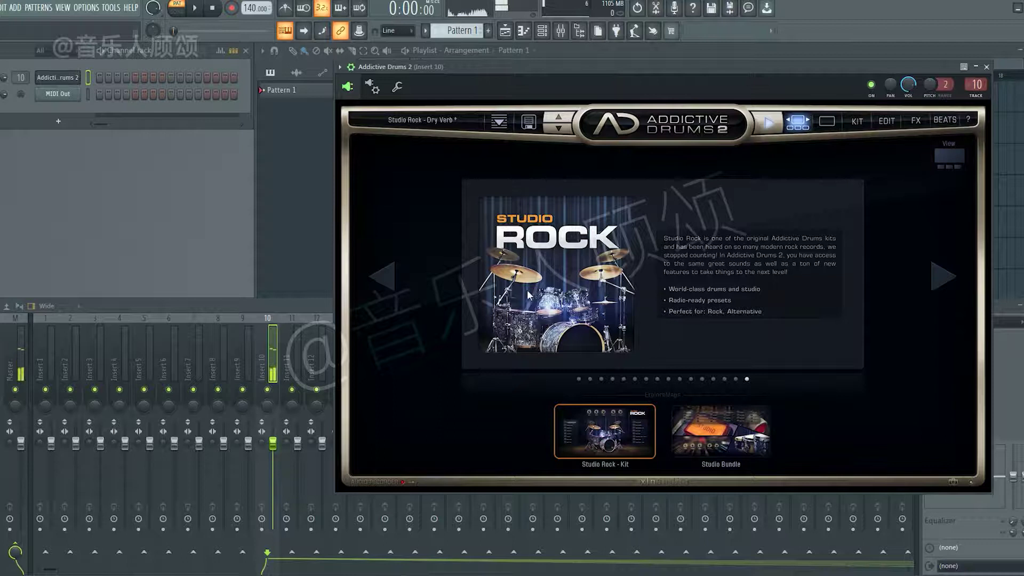
{"action": "left_click", "coordinate": [315, 304]}
{"action": "left_click", "coordinate": [450, 137]}
{"action": "key", "text": "space"}
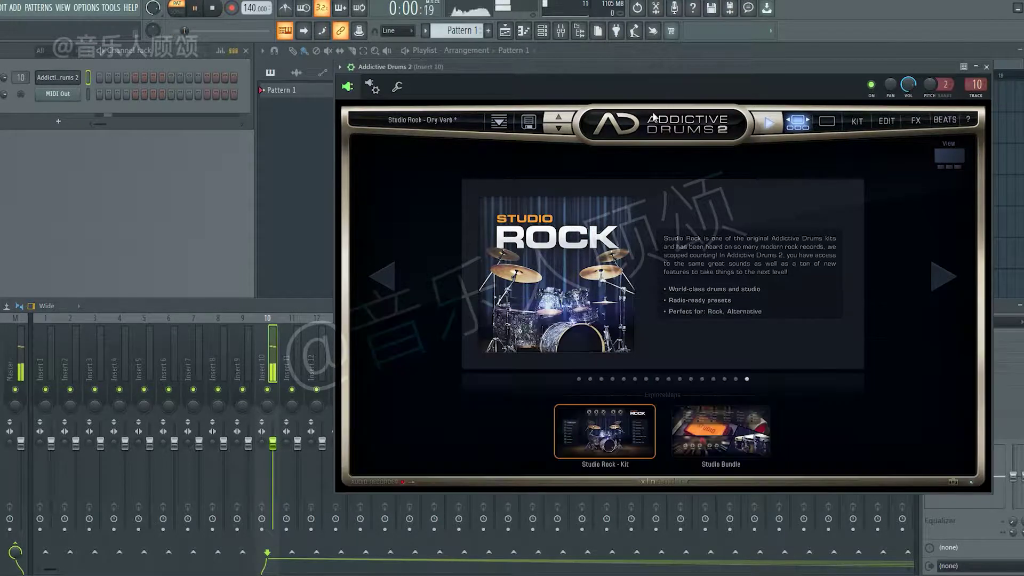
{"action": "left_click", "coordinate": [769, 125]}
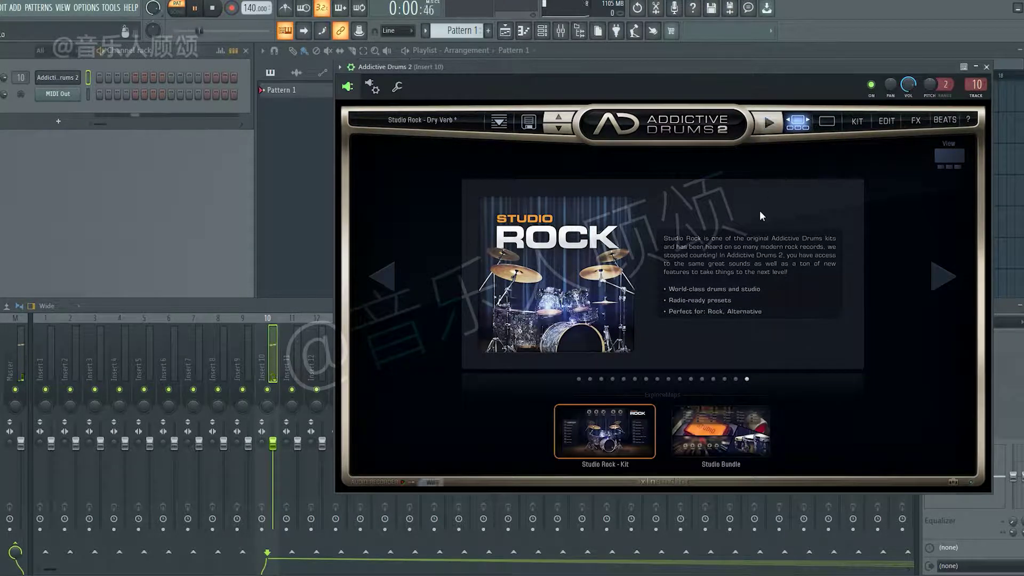
In the FX view, route the Kick, Snare, Hihat and Tom 1 channels to Separate out + Master
{"action": "left_click", "coordinate": [916, 120]}
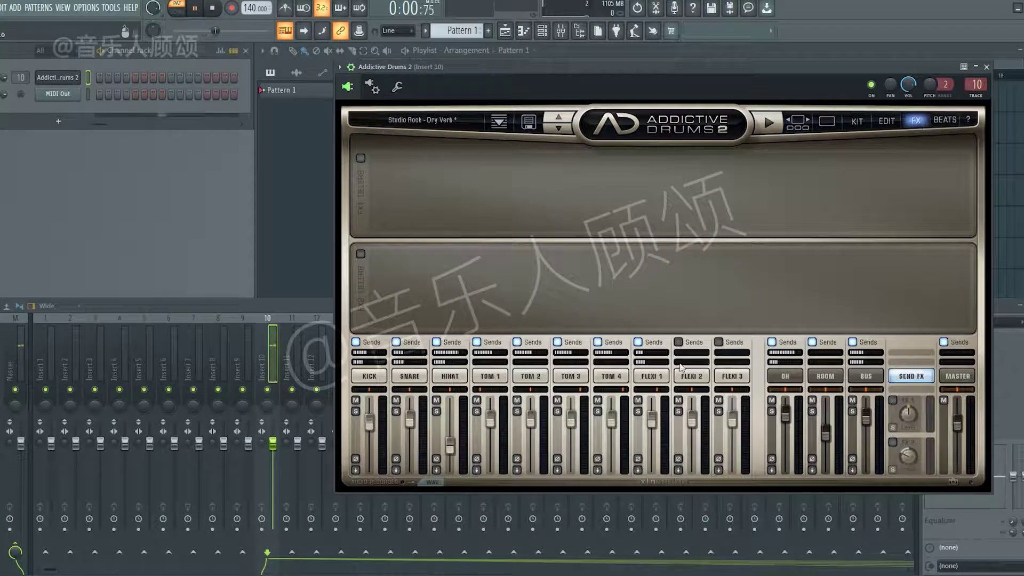
{"action": "left_click", "coordinate": [356, 471]}
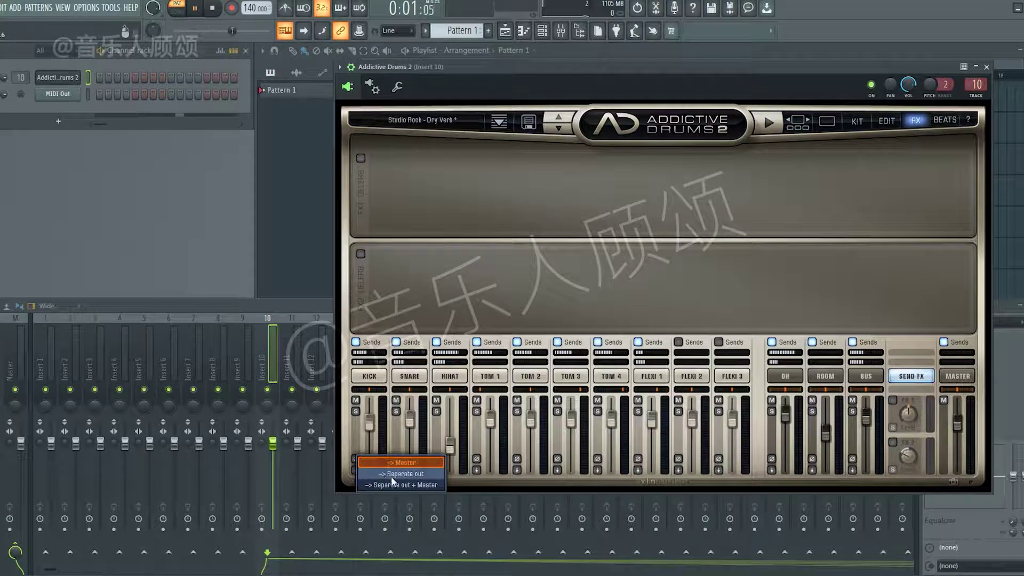
{"action": "left_click", "coordinate": [398, 470]}
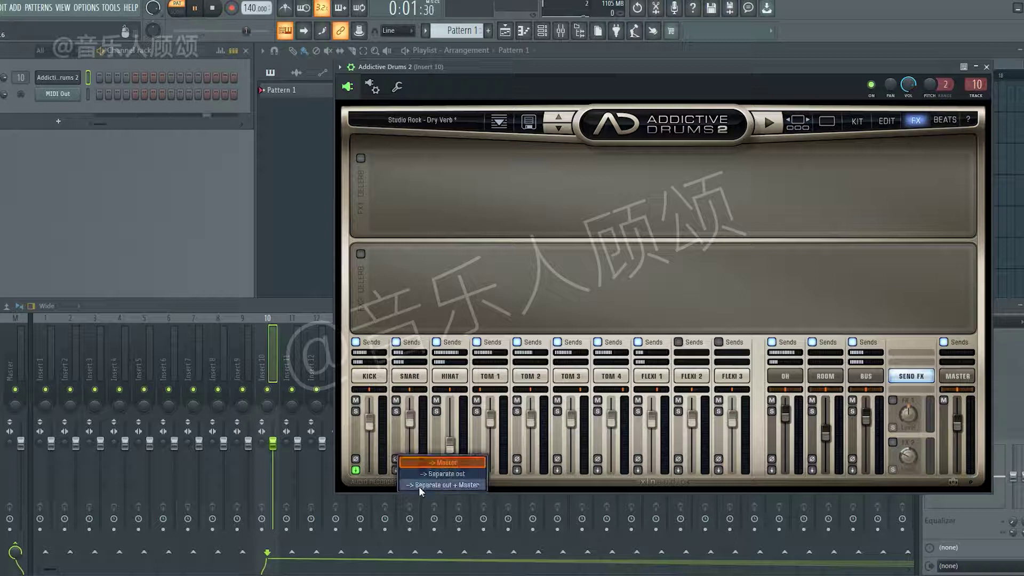
{"action": "left_click", "coordinate": [435, 470]}
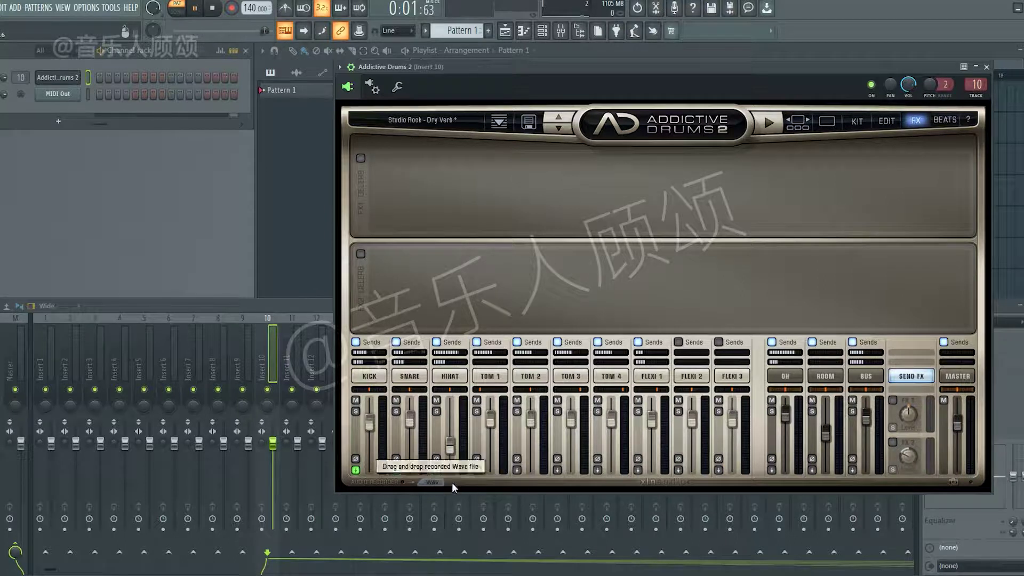
{"action": "left_click", "coordinate": [476, 470]}
{"action": "left_click", "coordinate": [478, 489]}
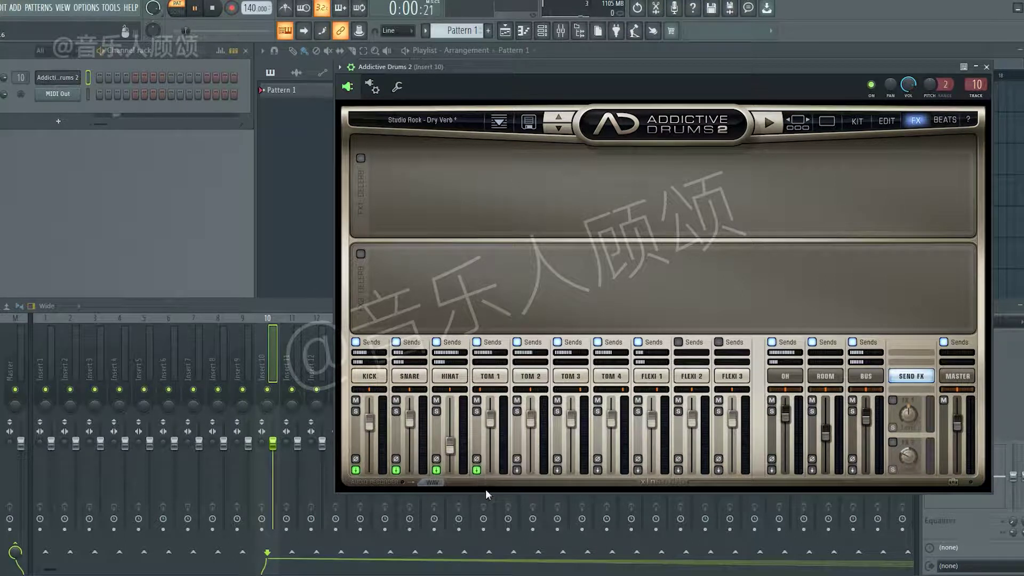
Route the Tom 2, Tom 3, Tom 4 and Flexi 1 channels to Separate out + Master
{"action": "left_click", "coordinate": [513, 470]}
{"action": "left_click", "coordinate": [546, 486]}
{"action": "left_click", "coordinate": [557, 470]}
{"action": "left_click", "coordinate": [571, 482]}
{"action": "left_click", "coordinate": [598, 470]}
{"action": "left_click", "coordinate": [636, 483]}
{"action": "left_click", "coordinate": [637, 470]}
{"action": "left_click", "coordinate": [643, 485]}
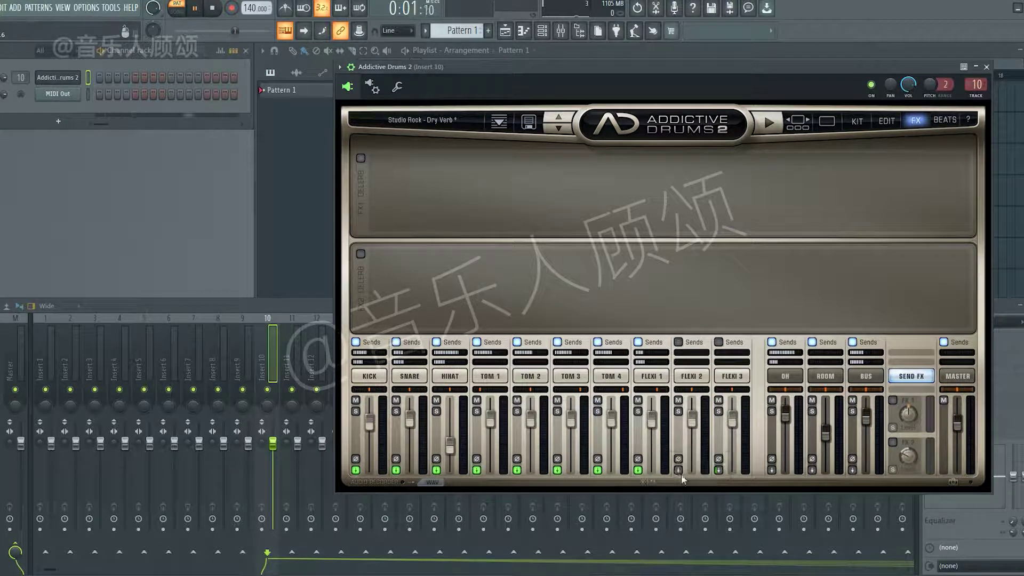
Route the Flexi 2, Flexi 3, OH and Room channels to Separate out + Master
{"action": "left_click", "coordinate": [678, 471]}
{"action": "left_click", "coordinate": [692, 486]}
{"action": "left_click", "coordinate": [717, 471]}
{"action": "left_click", "coordinate": [747, 485]}
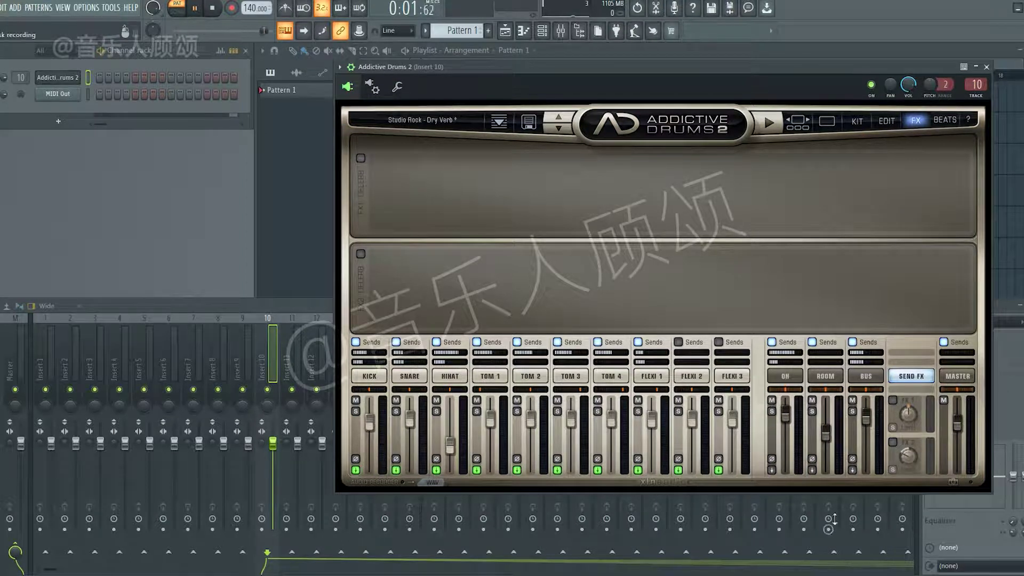
{"action": "left_click", "coordinate": [772, 470]}
{"action": "left_click", "coordinate": [800, 486]}
{"action": "left_click", "coordinate": [812, 470]}
{"action": "left_click", "coordinate": [848, 483]}
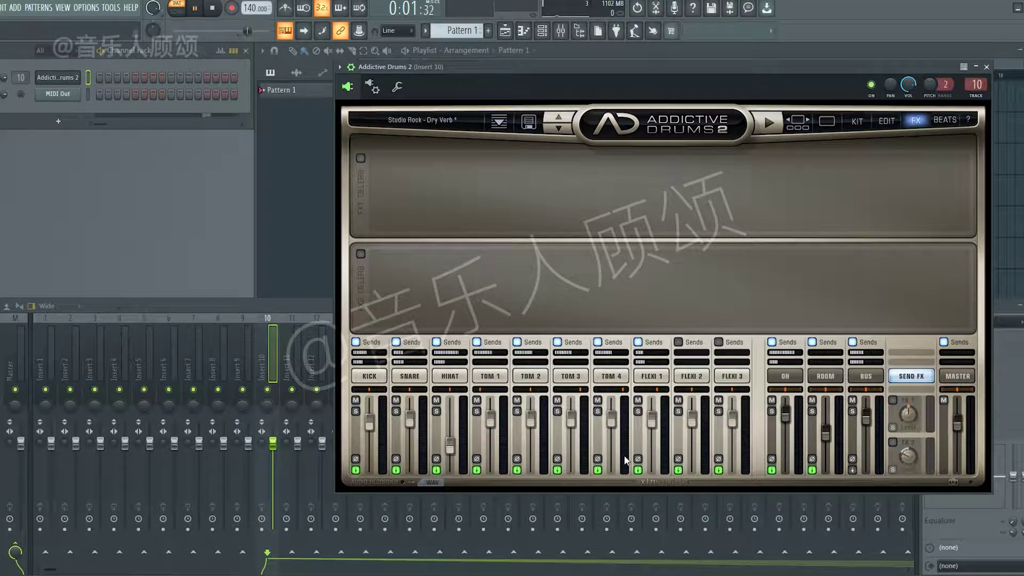
Stop the song playback and mute mixer Insert 10 while previewing the beat through the separate outputs
{"action": "left_click", "coordinate": [214, 9]}
{"action": "left_click", "coordinate": [769, 123]}
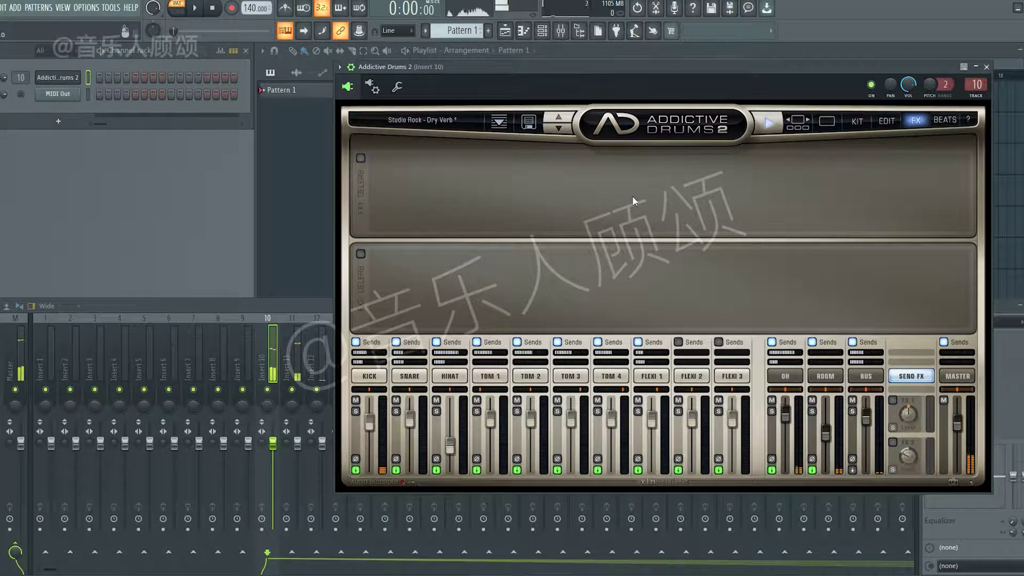
{"action": "left_click", "coordinate": [305, 306]}
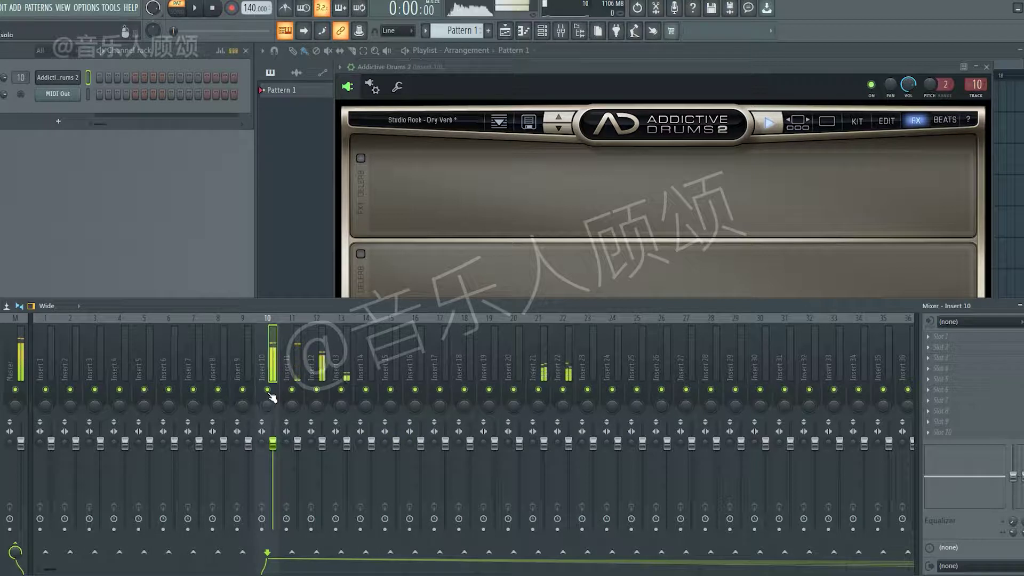
{"action": "left_click", "coordinate": [268, 390]}
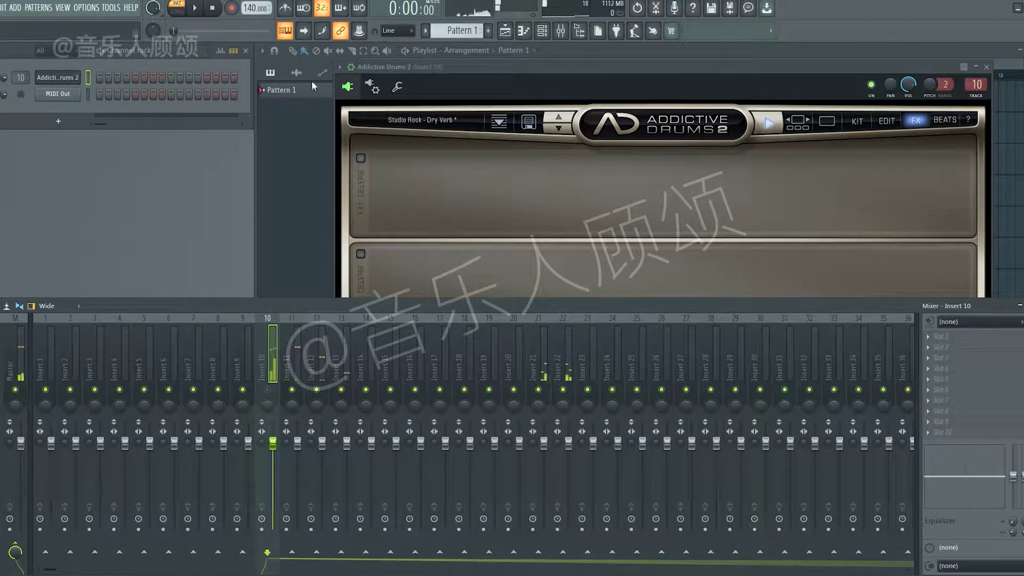
{"action": "left_click", "coordinate": [796, 123]}
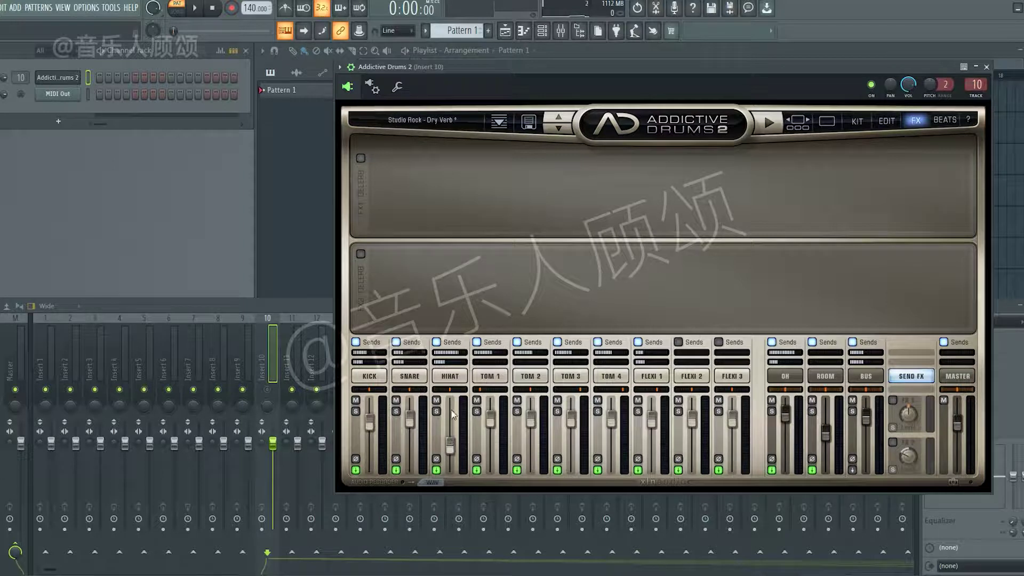
Raise the Hihat fader in the drum mixer and re-enable the FX1 and FX2 Delerb effects
{"action": "left_click_drag", "start_coordinate": [450, 447], "coordinate": [458, 421]}
{"action": "mouse_move", "coordinate": [457, 393]}
{"action": "left_click", "coordinate": [361, 158]}
{"action": "left_click", "coordinate": [362, 254]}
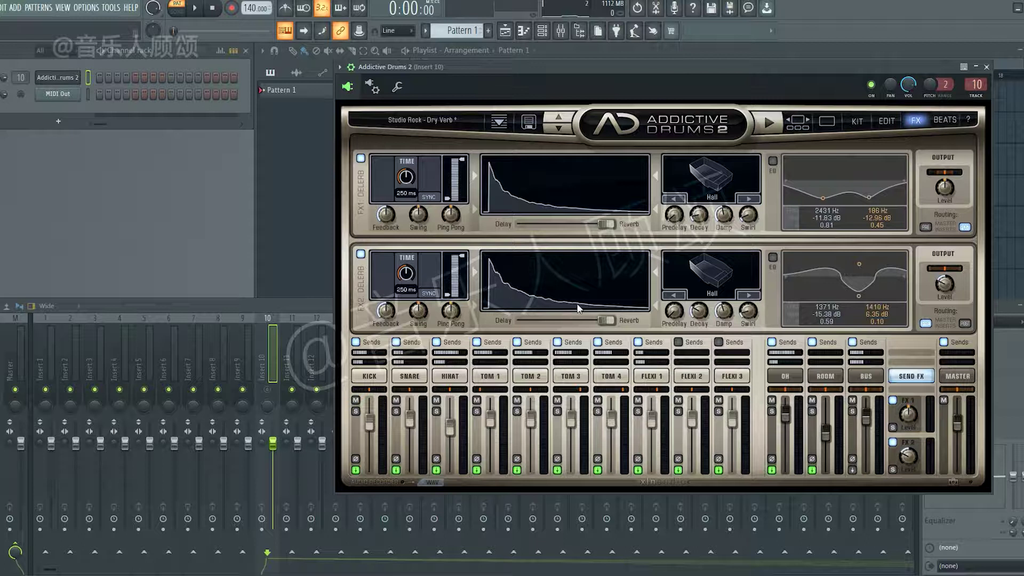
Look over the FL Studio mixer and move the Addictive Drums 2 window toward the middle of the workspace
{"action": "left_click", "coordinate": [259, 307]}
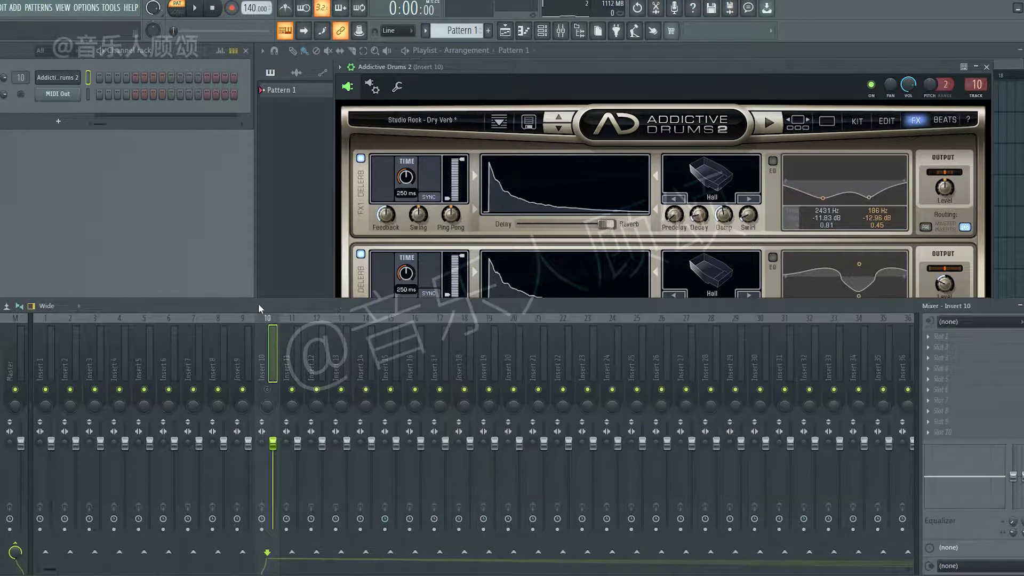
{"action": "left_click", "coordinate": [557, 66]}
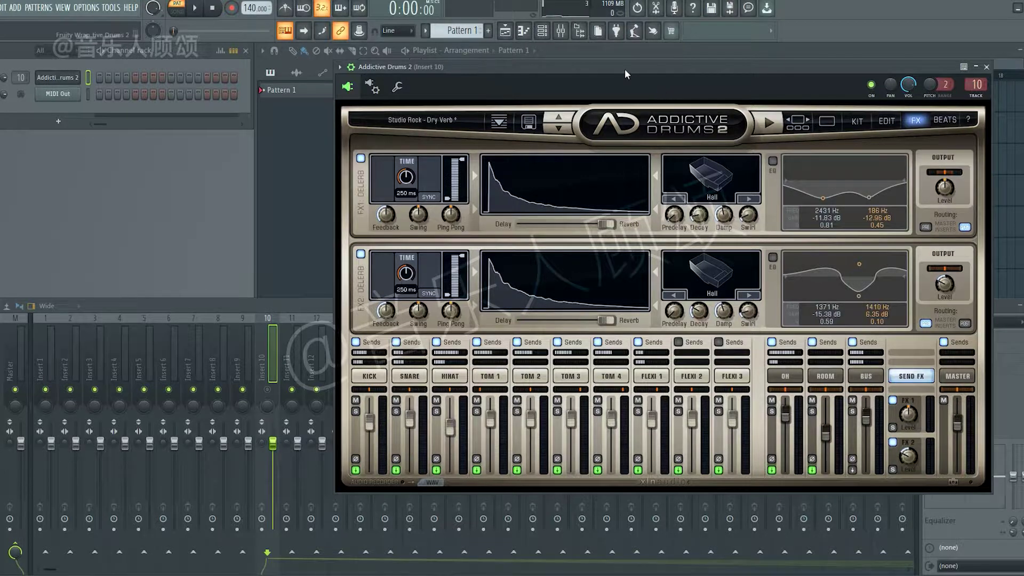
{"action": "left_click_drag", "start_coordinate": [625, 69], "coordinate": [523, 69]}
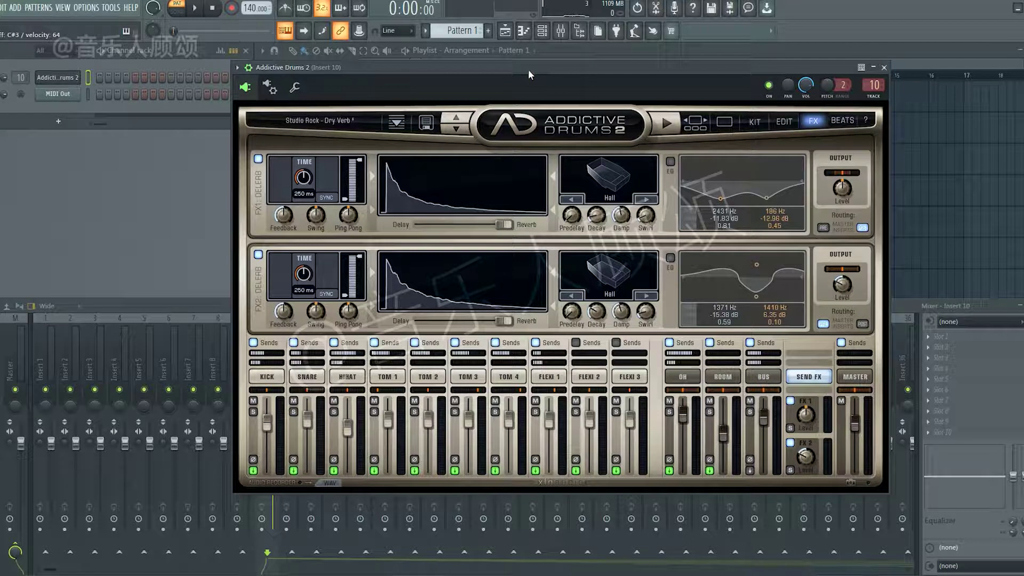
Select the MIDI Out channel, switch to song mode and record a drum performance with the Everything recording option
{"action": "left_click", "coordinate": [84, 97]}
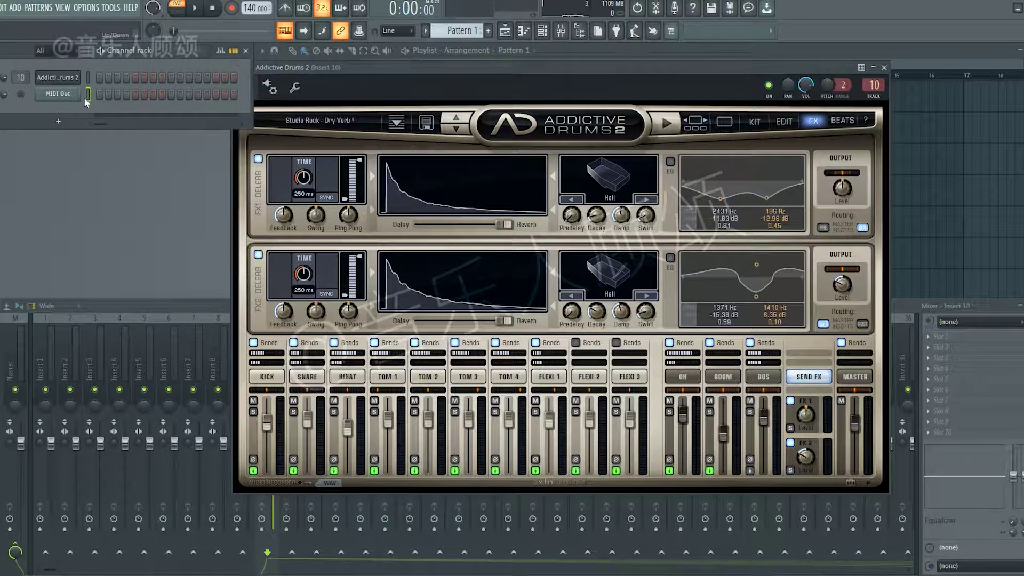
{"action": "left_click", "coordinate": [176, 11]}
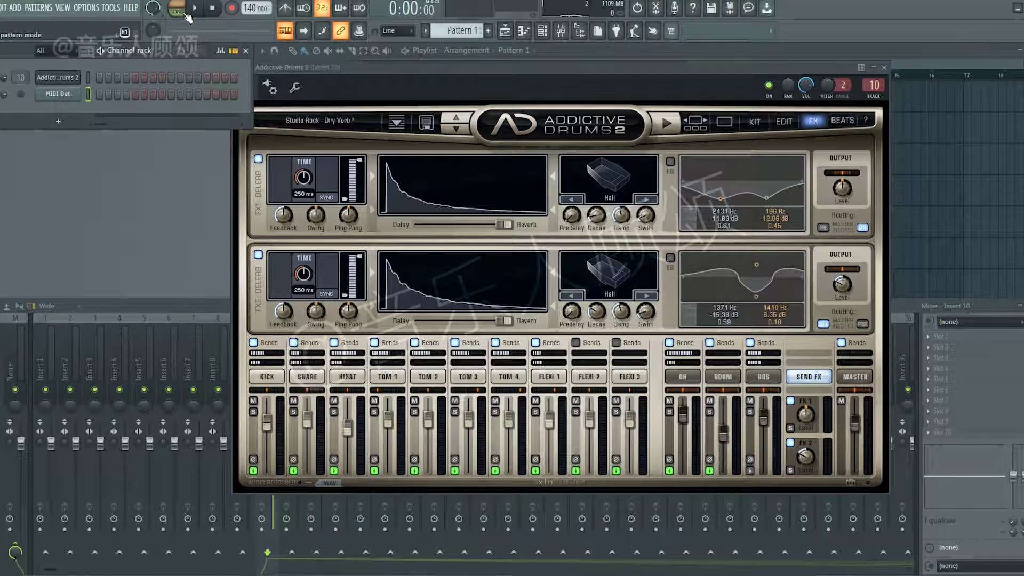
{"action": "left_click", "coordinate": [232, 8]}
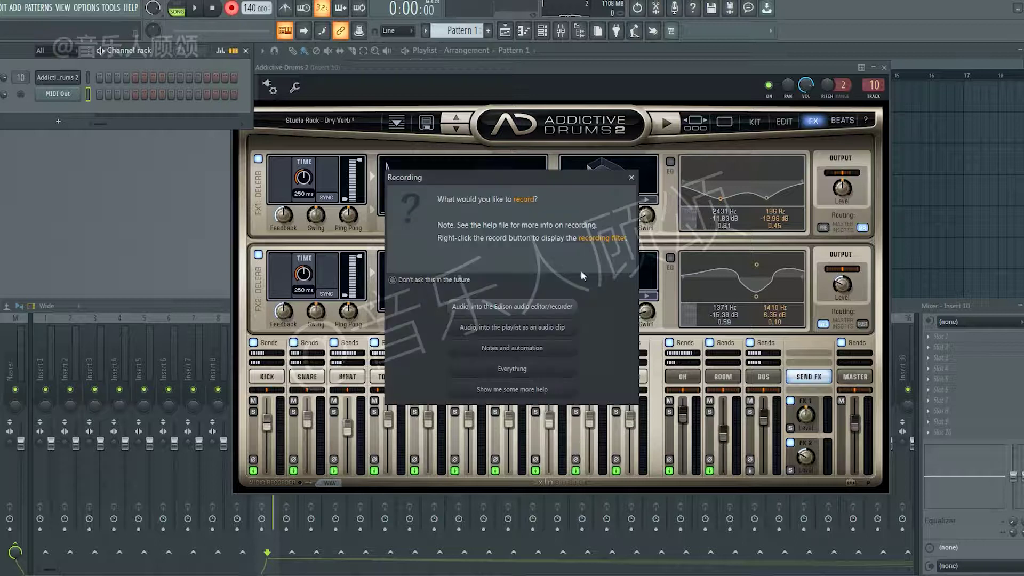
{"action": "left_click", "coordinate": [529, 373]}
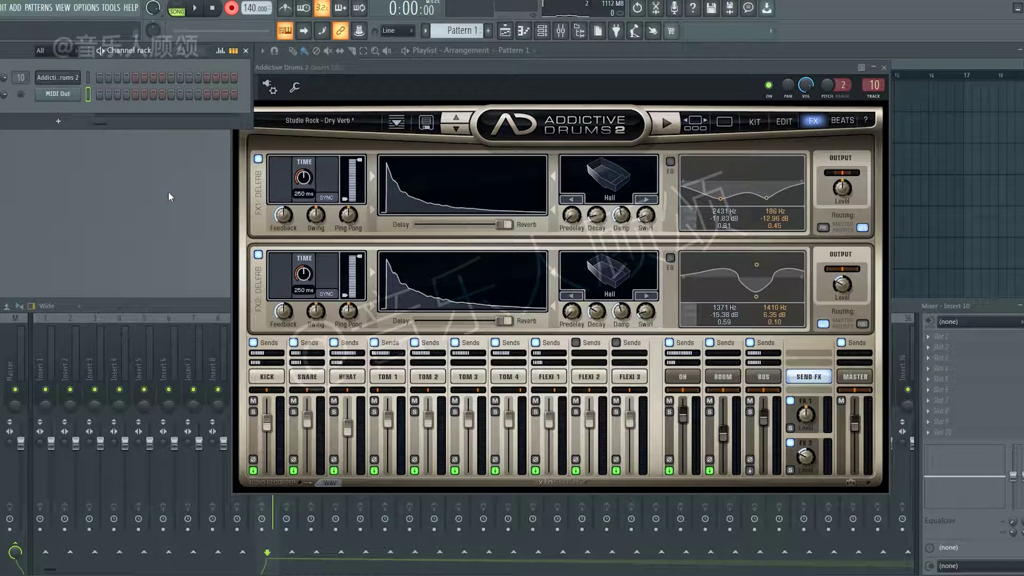
{"action": "key", "text": "space"}
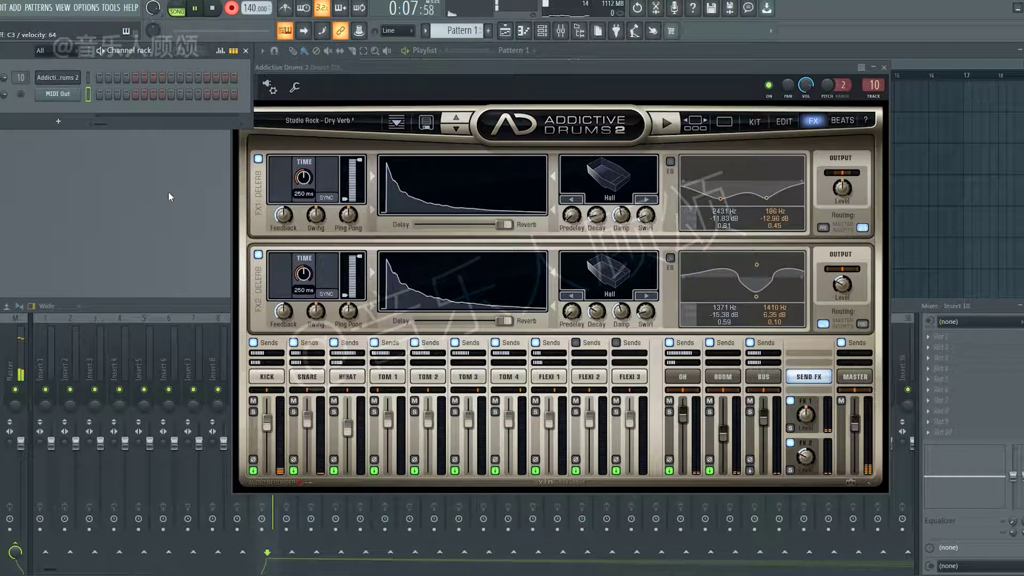
{"action": "key", "text": "space"}
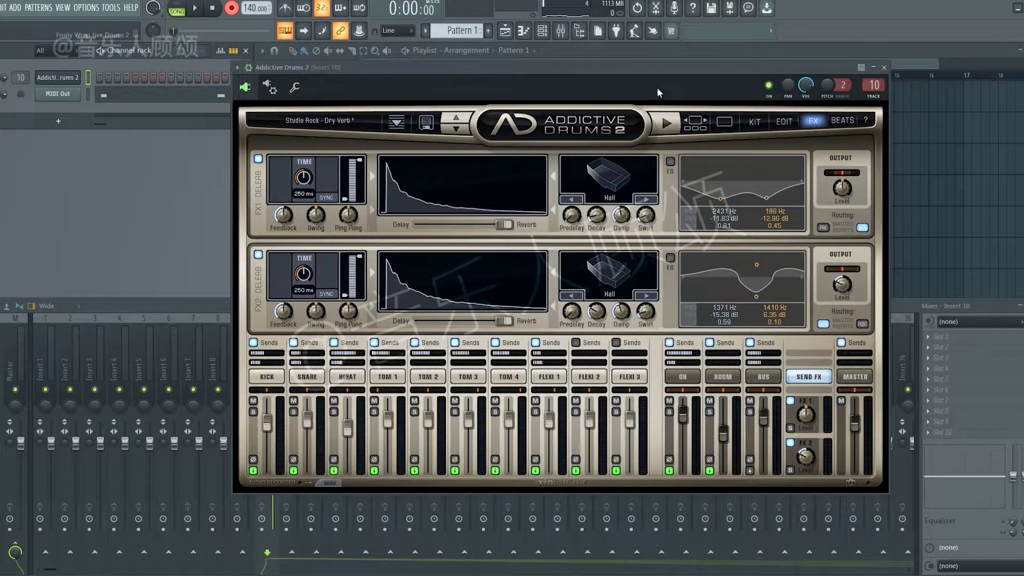
Move the plugin window clear of the playlist and open the recorded Pattern 1 clip's notes in the piano roll
{"action": "left_click_drag", "start_coordinate": [657, 88], "coordinate": [590, 237]}
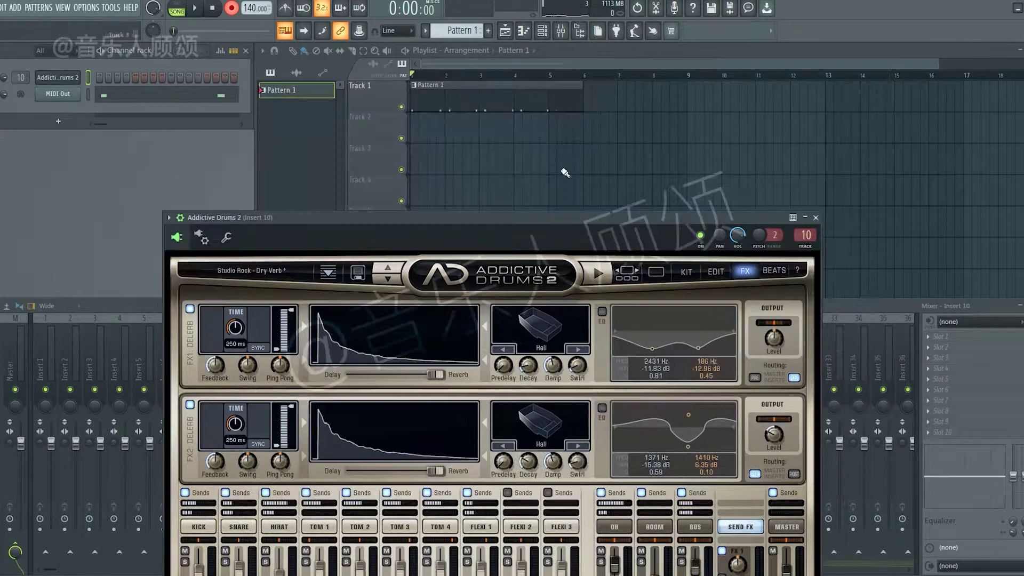
{"action": "left_click", "coordinate": [467, 106]}
{"action": "double_click", "coordinate": [467, 106]}
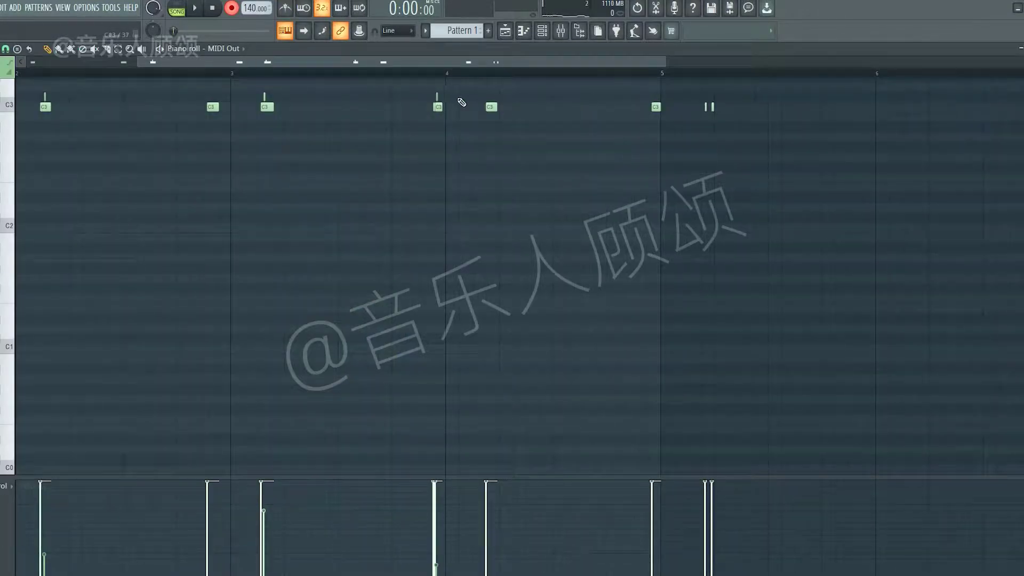
Delete the three stray notes just above the C3 row, return to the pattern's start and close the piano roll
{"action": "right_click", "coordinate": [438, 105]}
{"action": "right_click", "coordinate": [265, 106]}
{"action": "right_click", "coordinate": [45, 97]}
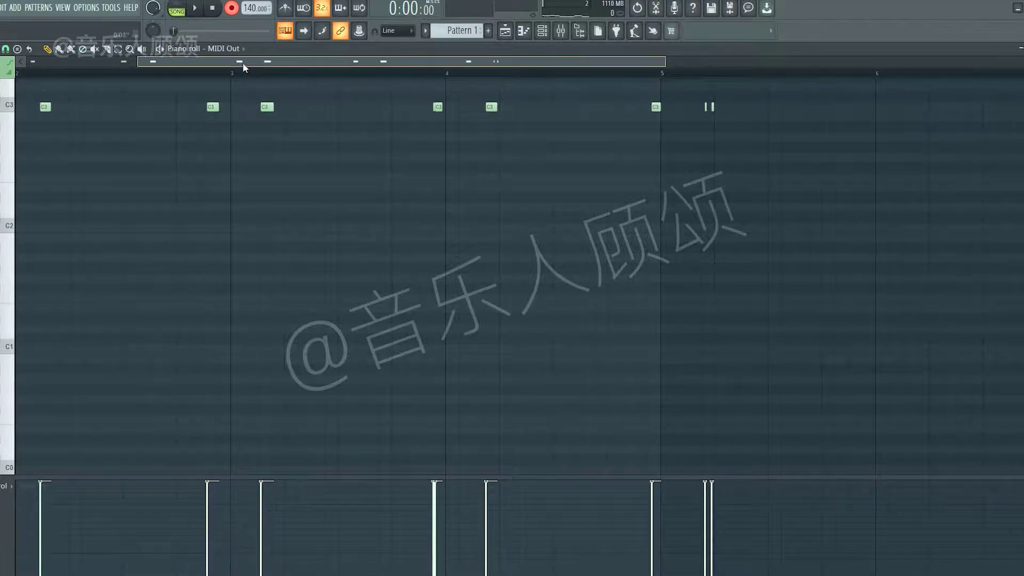
{"action": "left_click_drag", "start_coordinate": [242, 62], "coordinate": [29, 61]}
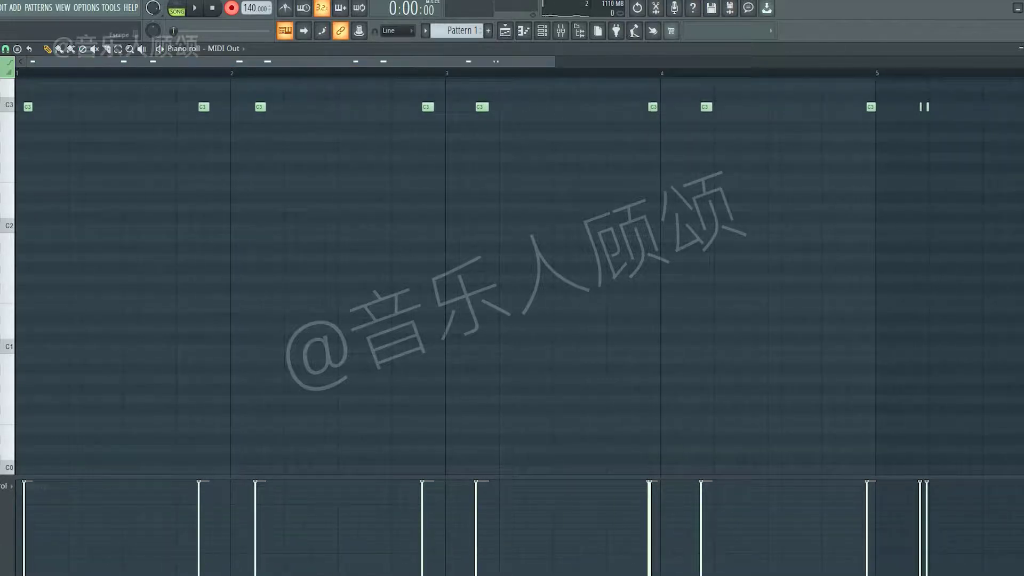
{"action": "key", "text": "Escape"}
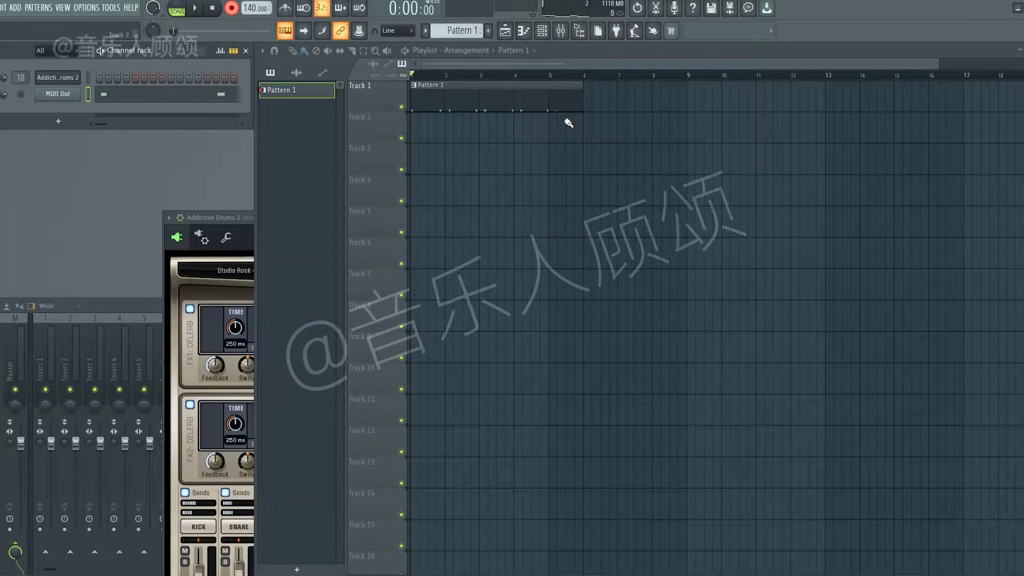
Bring the Addictive Drums 2 window forward and higher, reopen the MIDI Out channel's piano roll and delete all its notes
{"action": "left_click", "coordinate": [245, 237]}
{"action": "left_click_drag", "start_coordinate": [312, 215], "coordinate": [318, 139]}
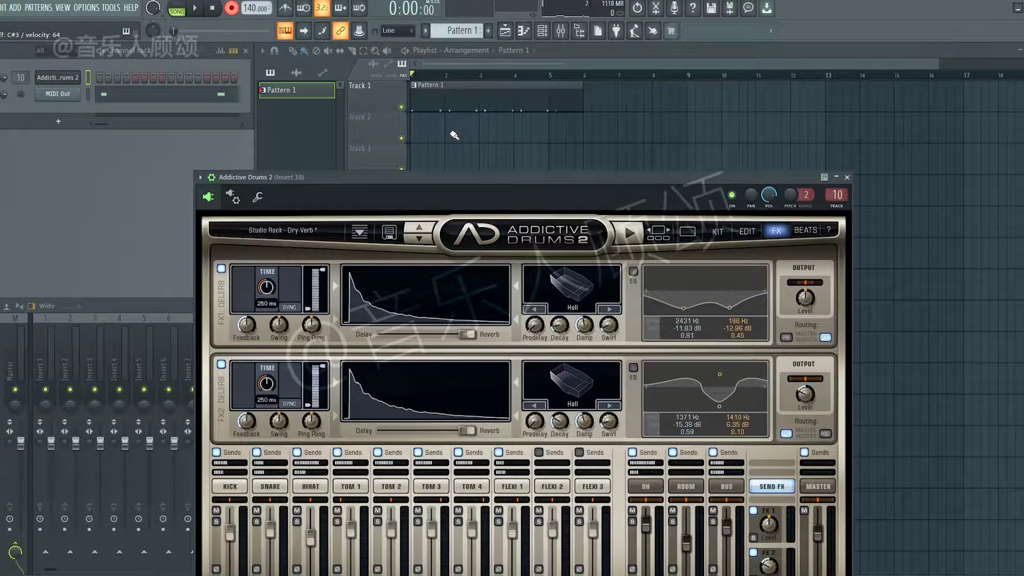
{"action": "left_click", "coordinate": [103, 93]}
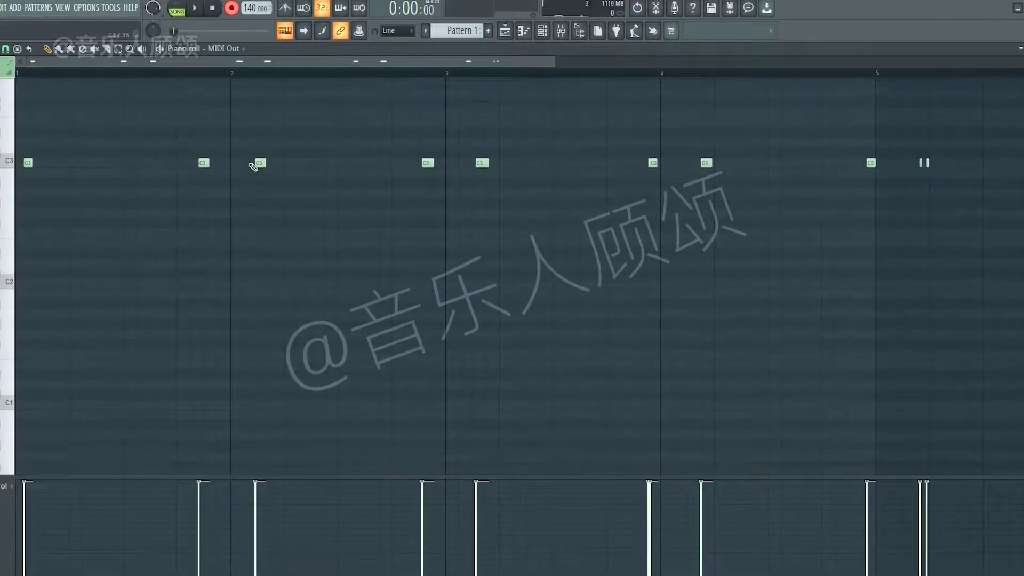
{"action": "scroll", "coordinate": [253, 167], "scroll_direction": "up", "scroll_amount": 3}
{"action": "key", "text": "ctrl+a"}
{"action": "key", "text": "Delete"}
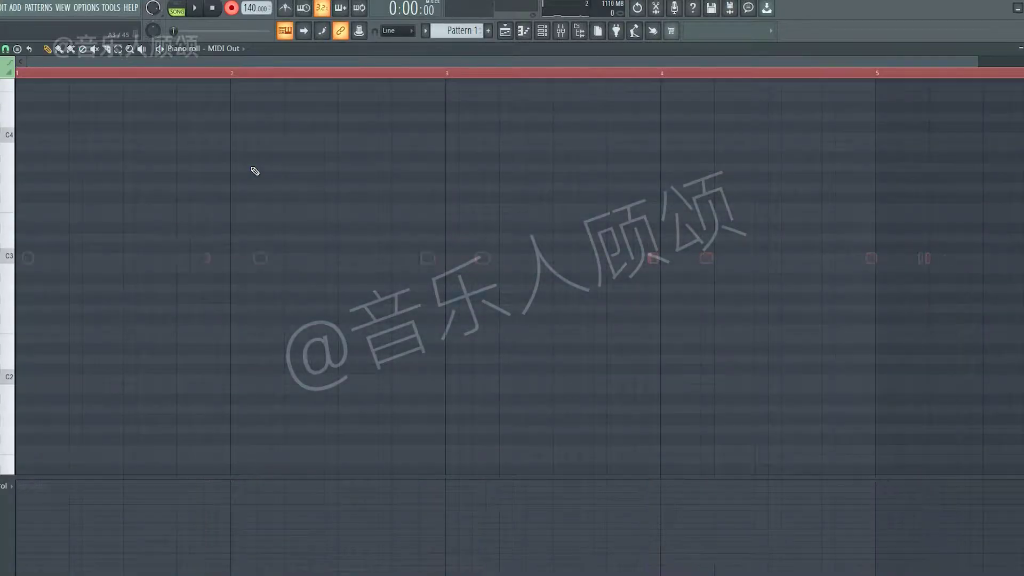
Draw six C3 notes at bar 1 beats 1 and 2, bar 2 beats 1 and 3, and bar 3 beats 1 and 4
{"action": "left_click", "coordinate": [43, 259]}
{"action": "left_click_drag", "start_coordinate": [43, 259], "coordinate": [30, 260]}
{"action": "left_click", "coordinate": [71, 259]}
{"action": "left_click", "coordinate": [232, 259]}
{"action": "left_click", "coordinate": [343, 259]}
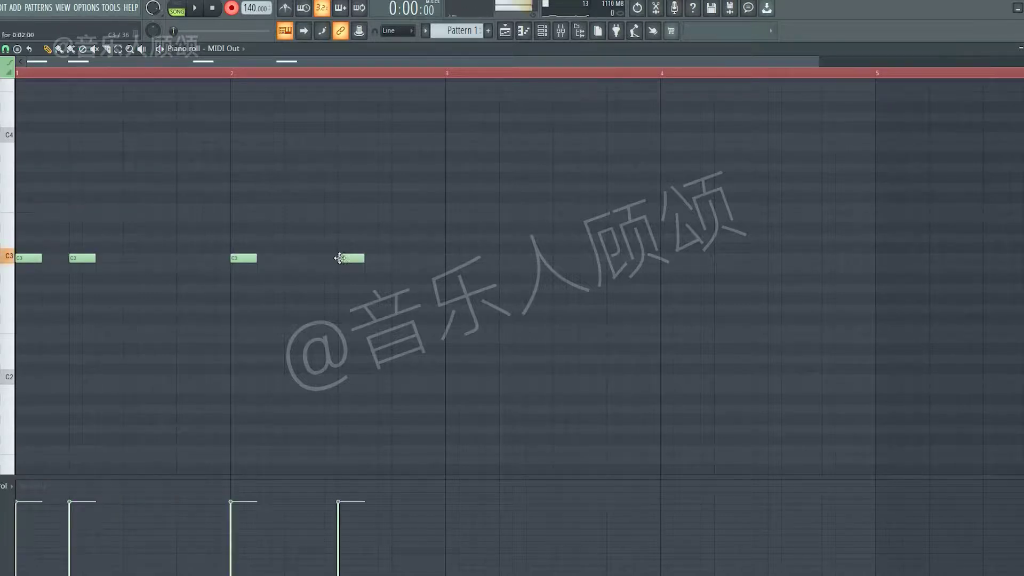
{"action": "left_click", "coordinate": [455, 259]}
{"action": "left_click_drag", "start_coordinate": [457, 259], "coordinate": [446, 260]}
{"action": "left_click", "coordinate": [617, 259]}
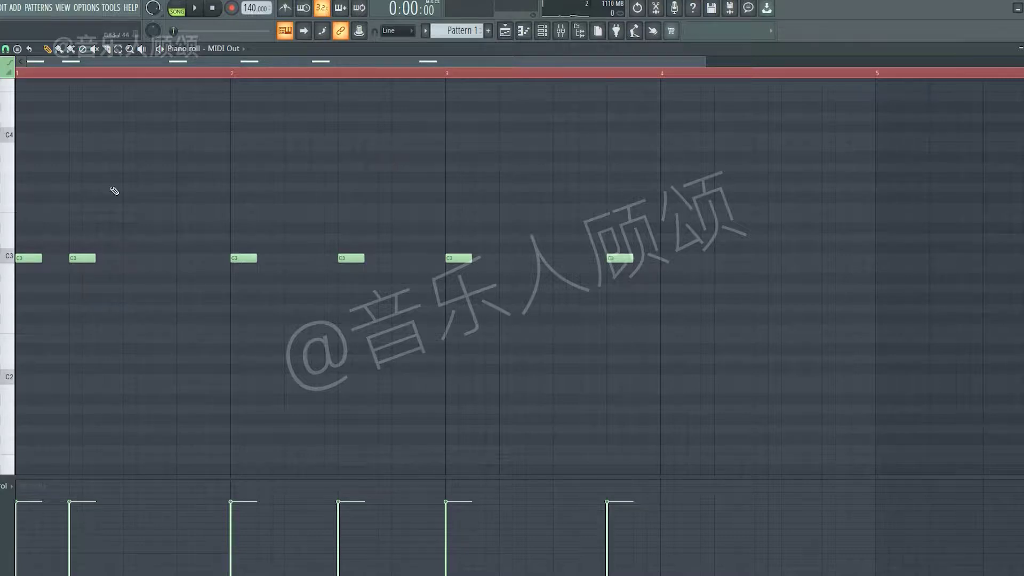
Nudge the second C3 note in each of the three bars slightly late, off the grid
{"action": "left_click_drag", "start_coordinate": [84, 261], "coordinate": [85, 262]}
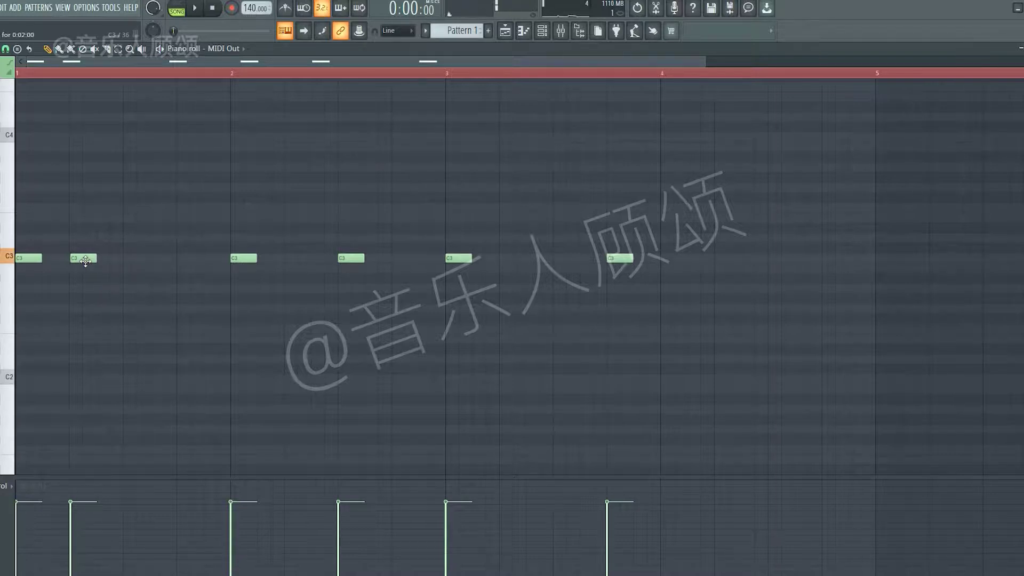
{"action": "left_click_drag", "start_coordinate": [343, 258], "coordinate": [345, 258]}
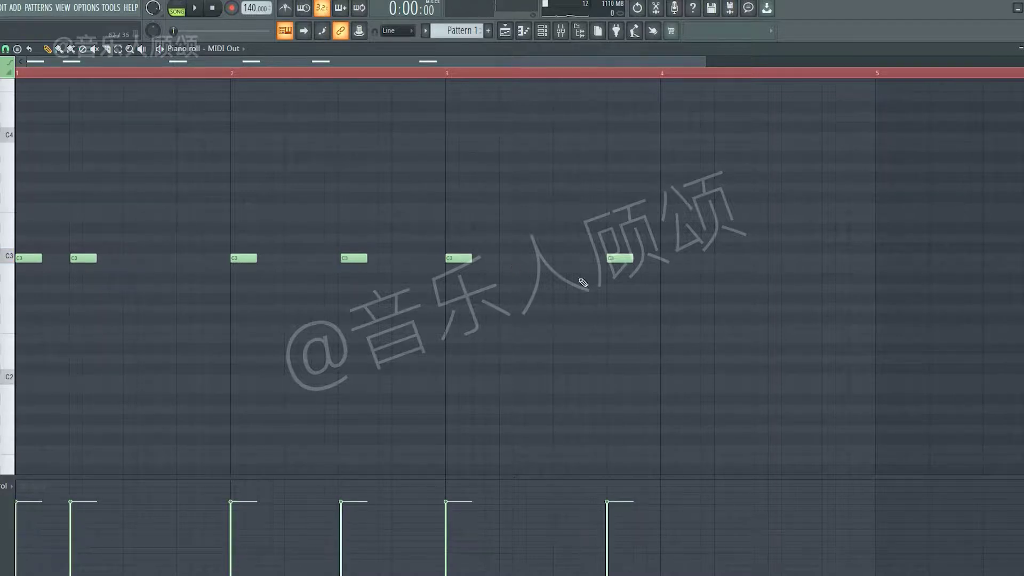
{"action": "left_click_drag", "start_coordinate": [616, 258], "coordinate": [619, 255]}
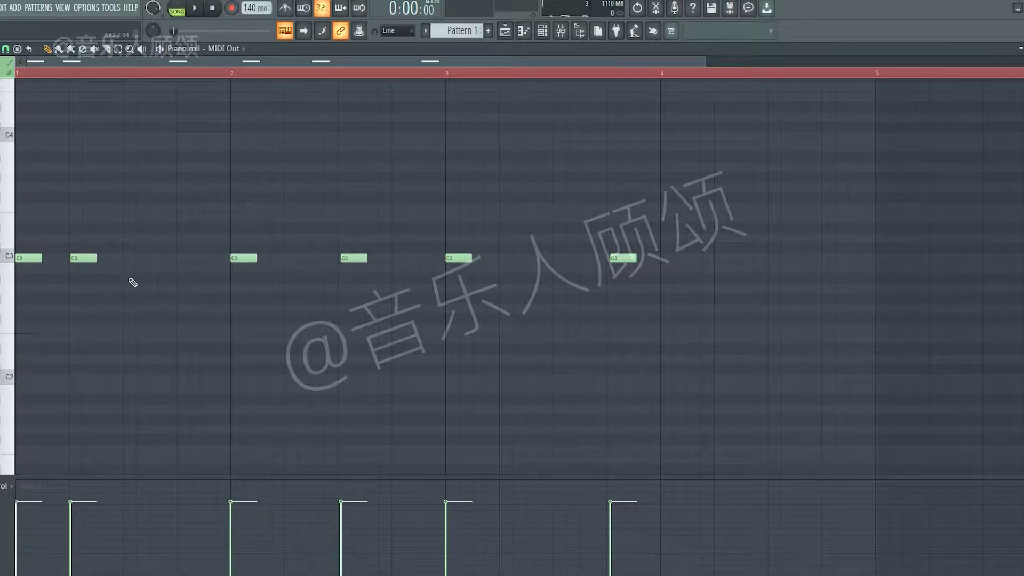
{"action": "left_click_drag", "start_coordinate": [85, 262], "coordinate": [86, 262]}
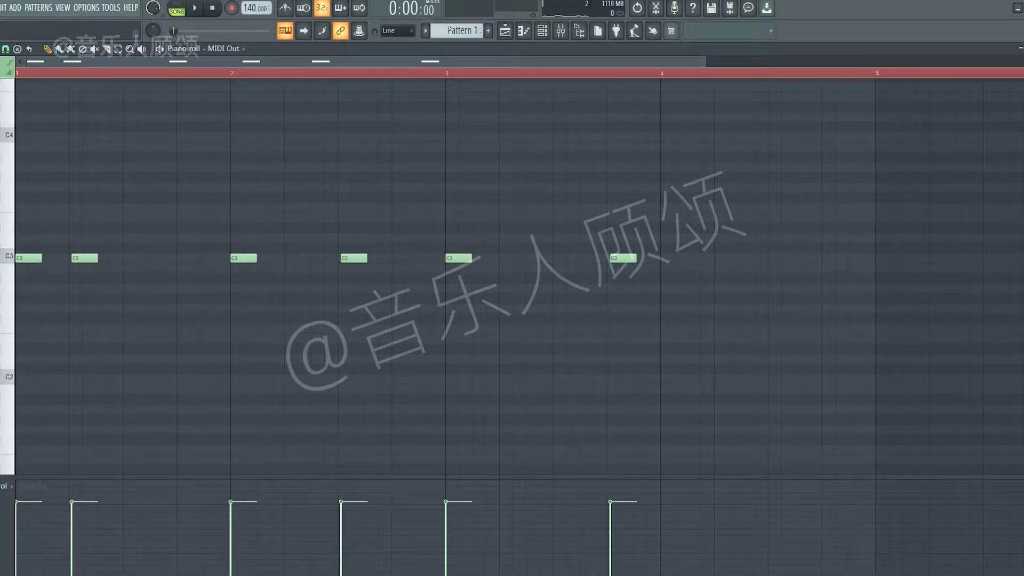
Look over the piano roll's note tools, including the quantize commands, and return to the playlist view
{"action": "left_click", "coordinate": [2, 49]}
{"action": "mouse_move", "coordinate": [21, 84]}
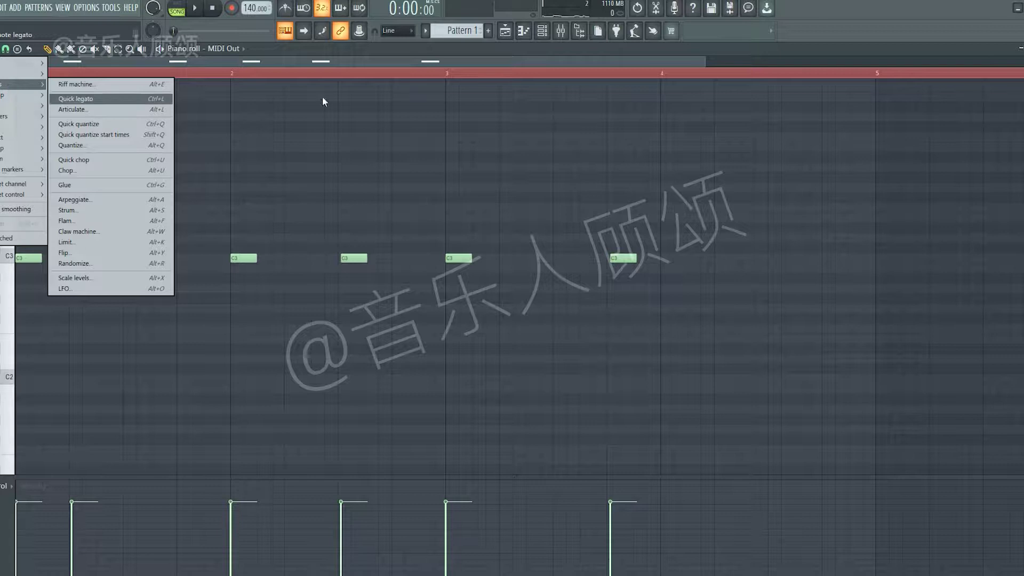
{"action": "left_click", "coordinate": [543, 69]}
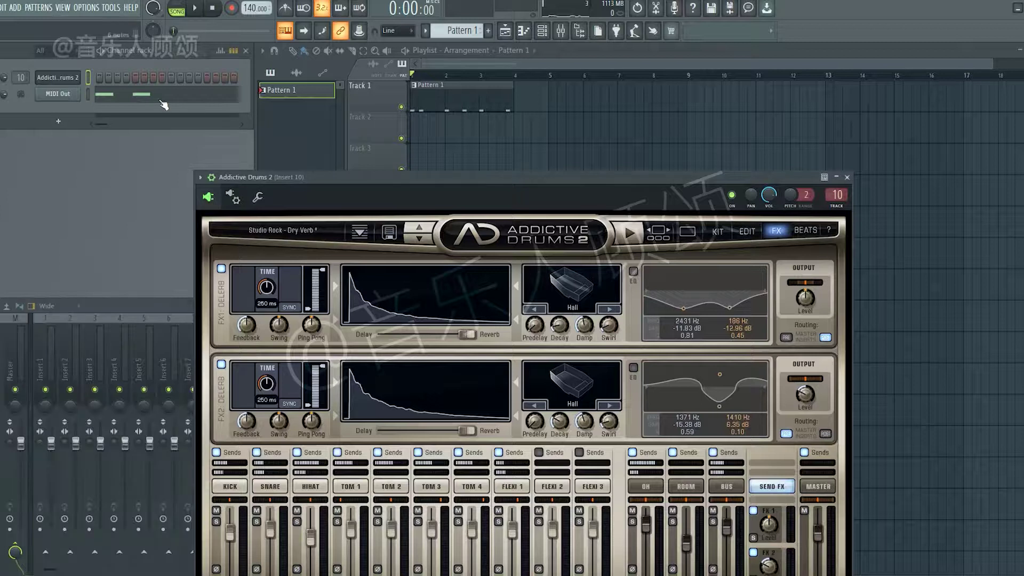
Move the Addictive Drums 2 window higher, open its Beats page and go to the start of the beat list
{"action": "left_click_drag", "start_coordinate": [497, 181], "coordinate": [511, 107]}
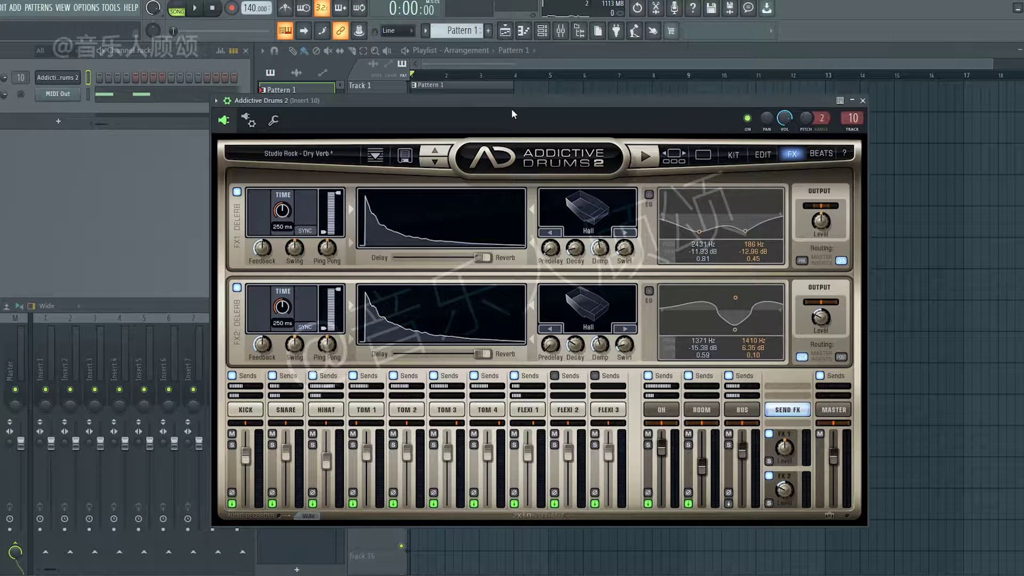
{"action": "left_click", "coordinate": [827, 153]}
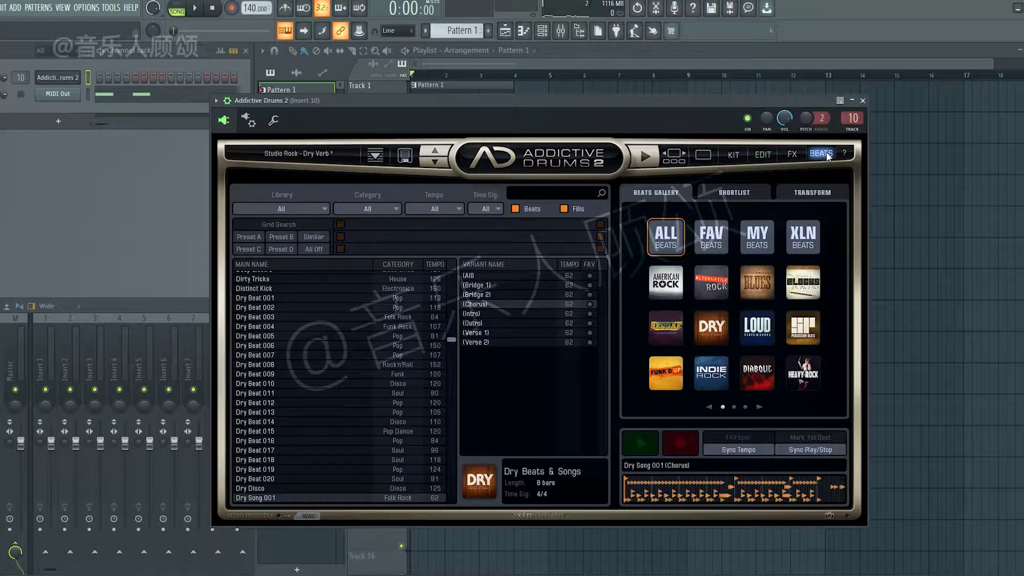
{"action": "scroll", "coordinate": [363, 334], "scroll_direction": "up", "scroll_amount": 6}
{"action": "scroll", "coordinate": [364, 330], "scroll_direction": "down", "scroll_amount": 1}
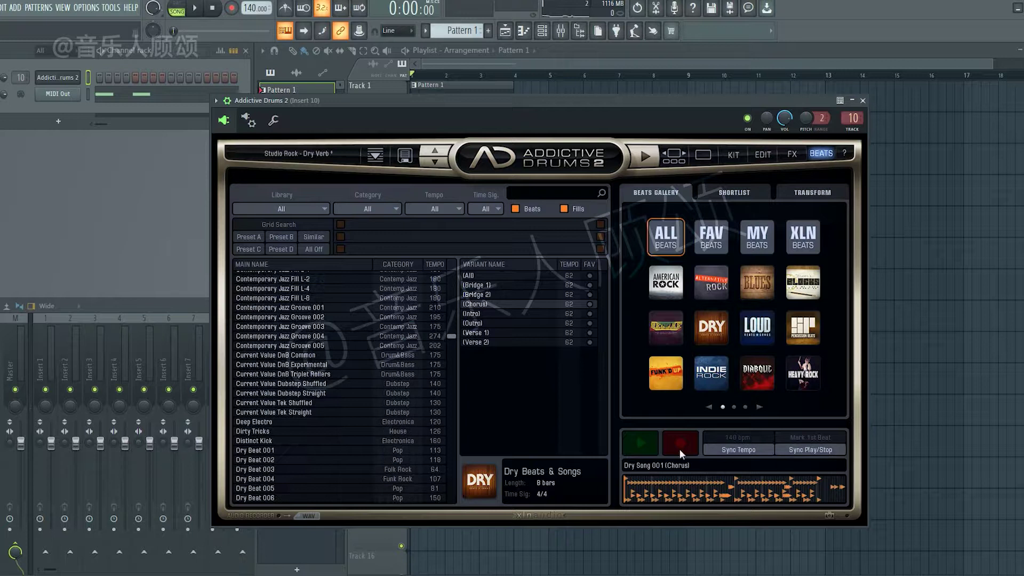
{"action": "left_click_drag", "start_coordinate": [450, 334], "coordinate": [458, 264]}
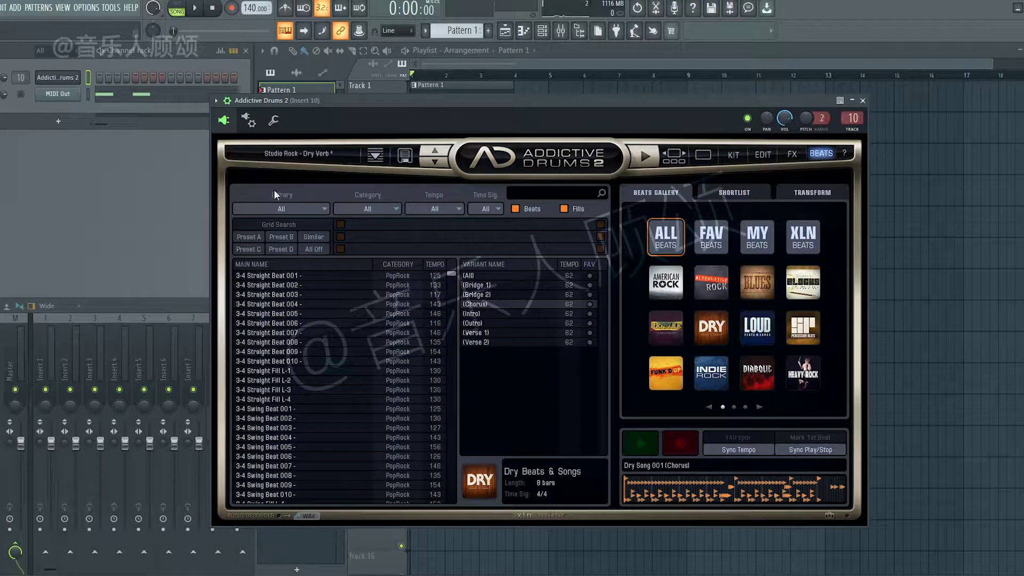
Examine the options of the beat browser's Library and Category filters without choosing any
{"action": "left_click", "coordinate": [302, 213]}
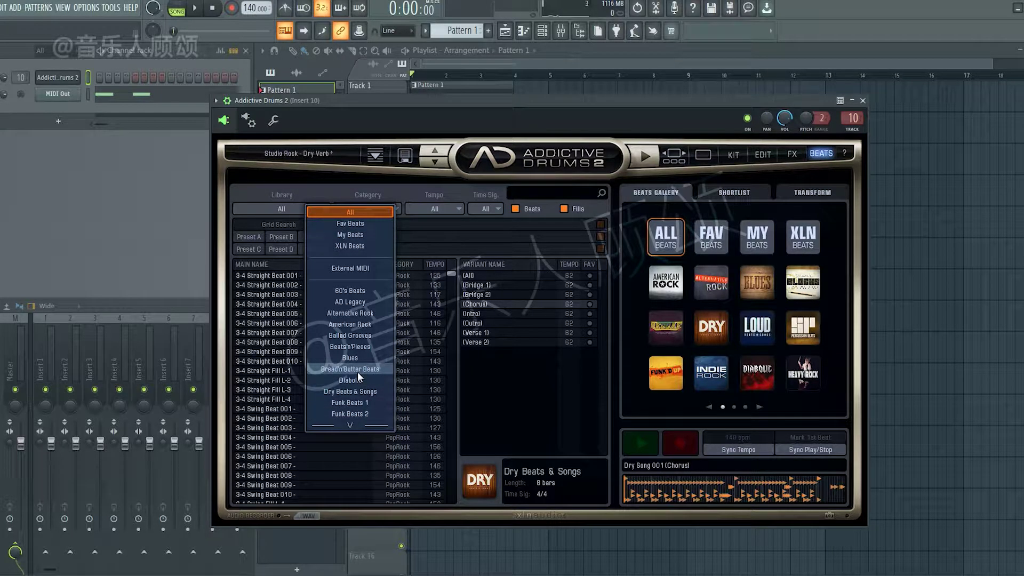
{"action": "left_click", "coordinate": [348, 194]}
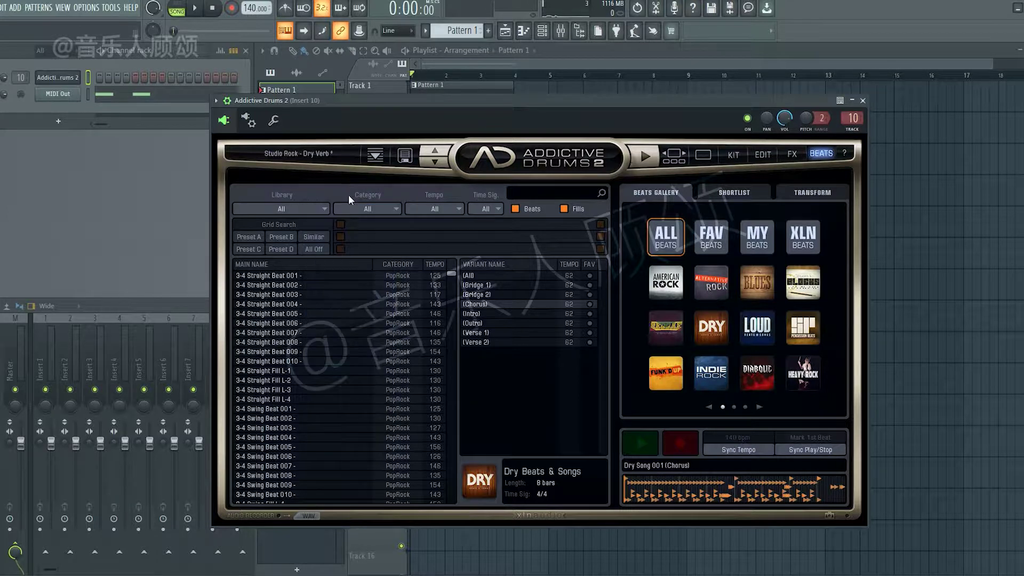
{"action": "left_click", "coordinate": [363, 209]}
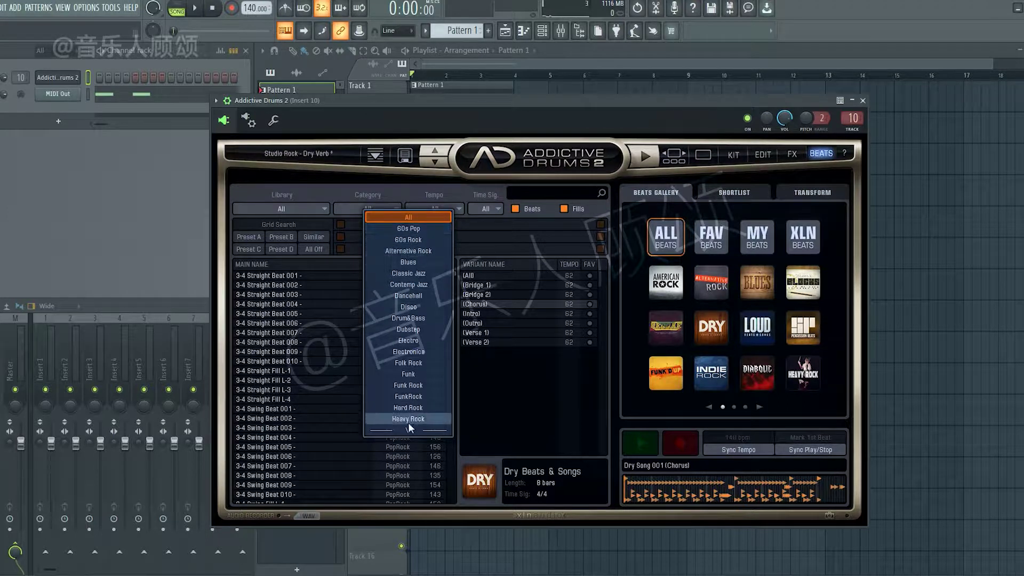
{"action": "mouse_move", "coordinate": [408, 430]}
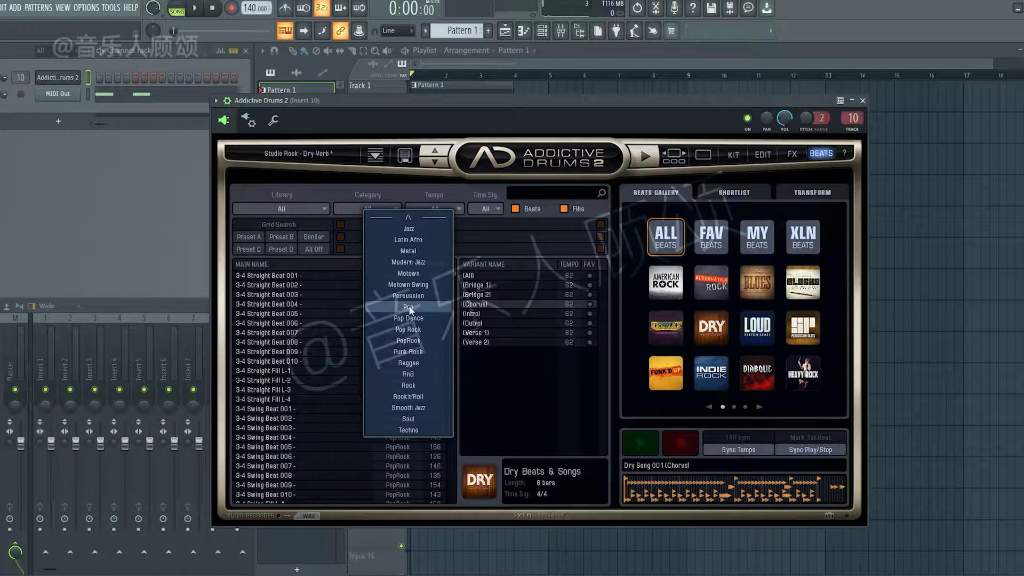
{"action": "left_click", "coordinate": [433, 191]}
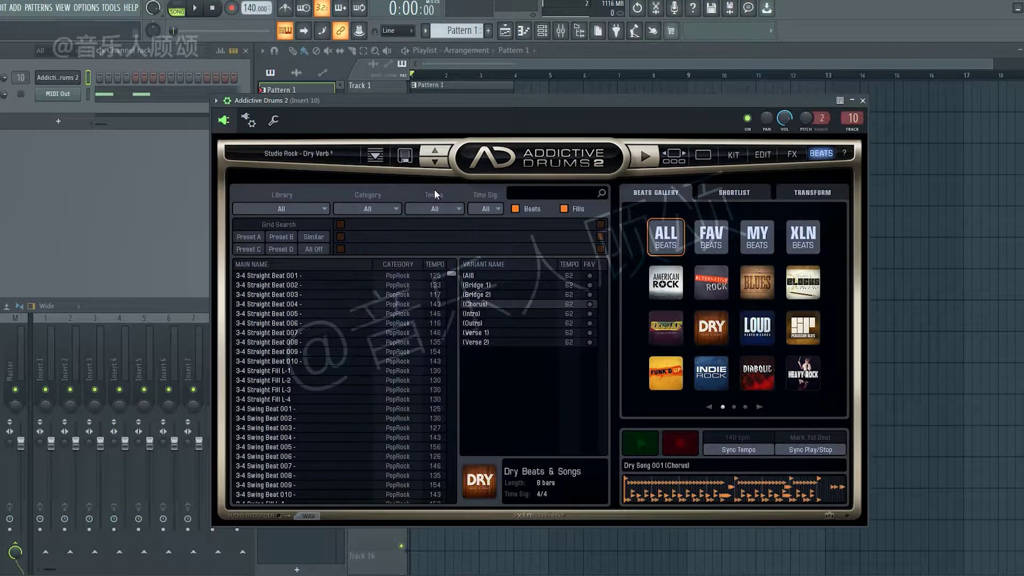
Set the beat browser's tempo filter to Host +/-20 bpm
{"action": "left_click", "coordinate": [451, 206]}
{"action": "left_click", "coordinate": [448, 198]}
{"action": "left_click", "coordinate": [452, 211]}
{"action": "left_click", "coordinate": [452, 194]}
{"action": "left_click", "coordinate": [458, 209]}
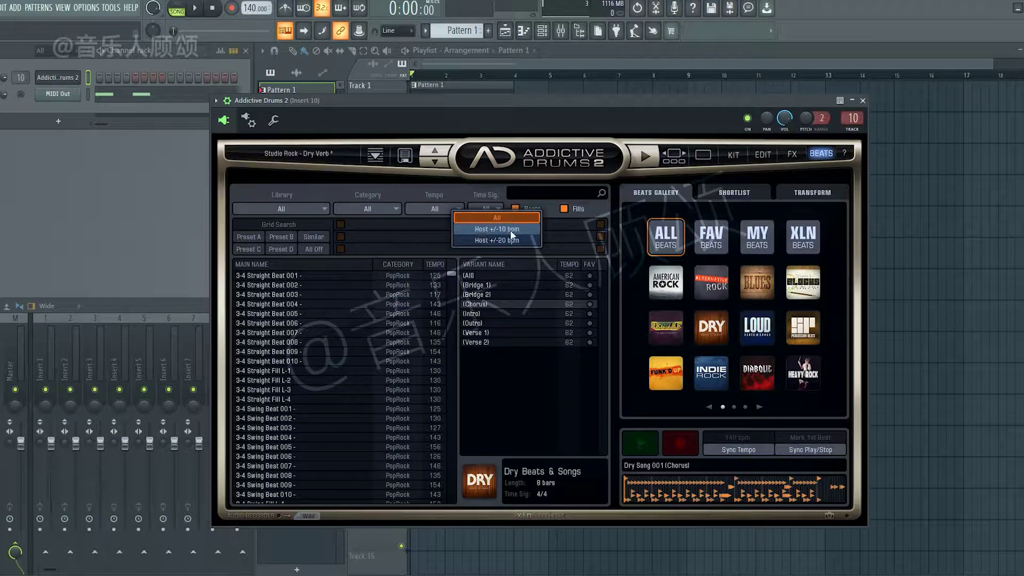
{"action": "left_click", "coordinate": [479, 241]}
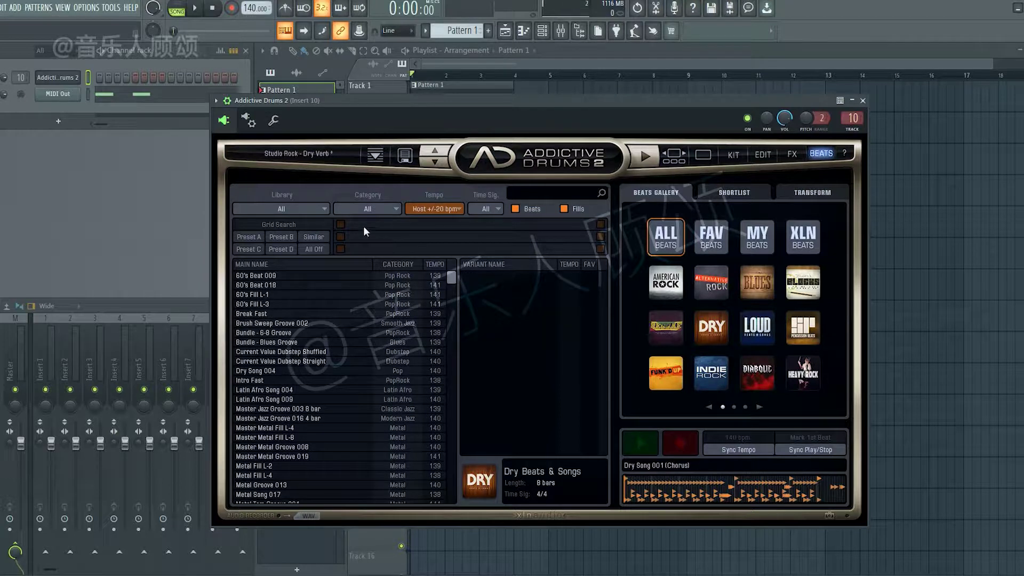
Filter the beats by category, trying Folk Rock and settling on Pop
{"action": "left_click", "coordinate": [366, 211]}
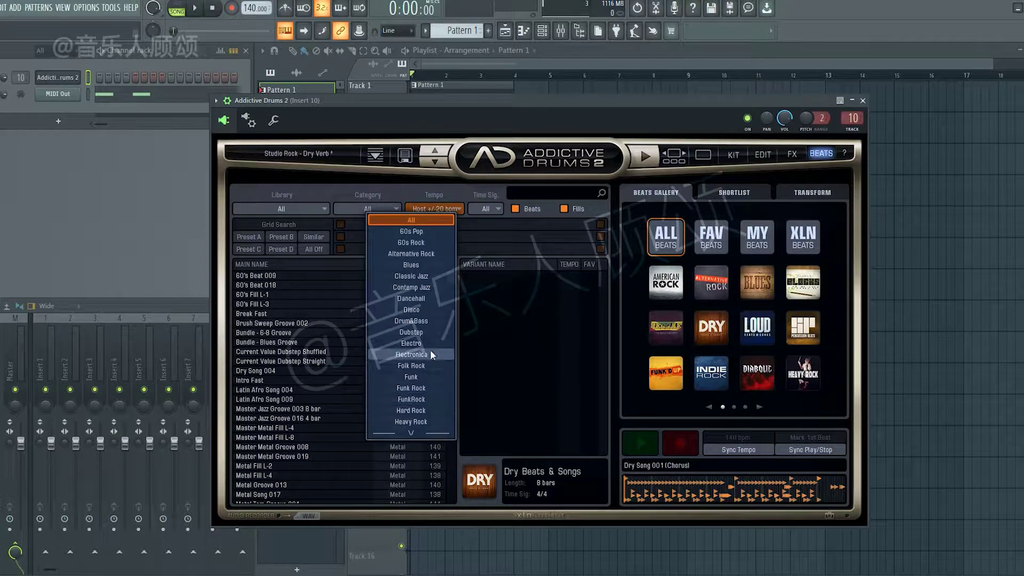
{"action": "left_click", "coordinate": [431, 366]}
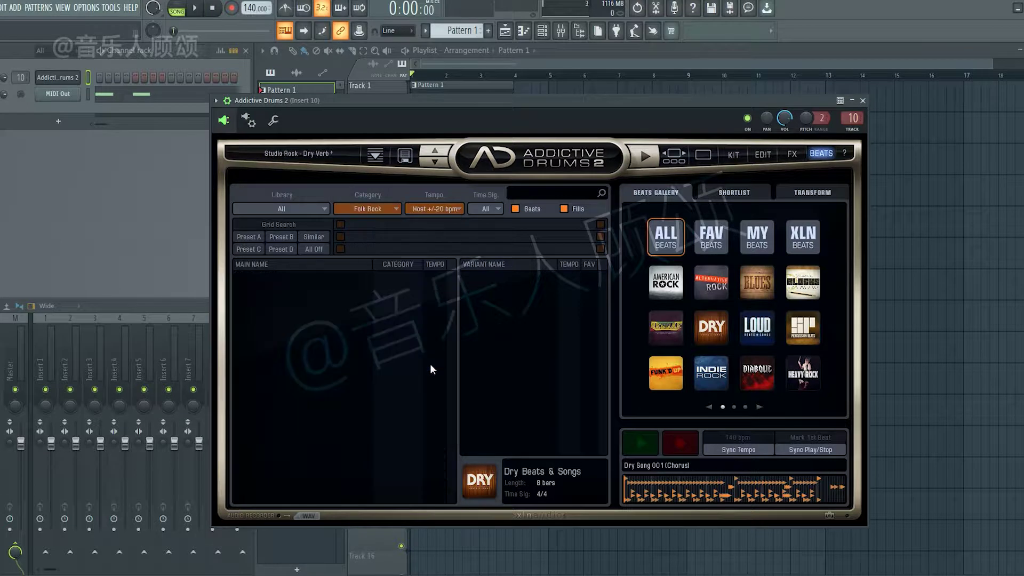
{"action": "left_click", "coordinate": [387, 208]}
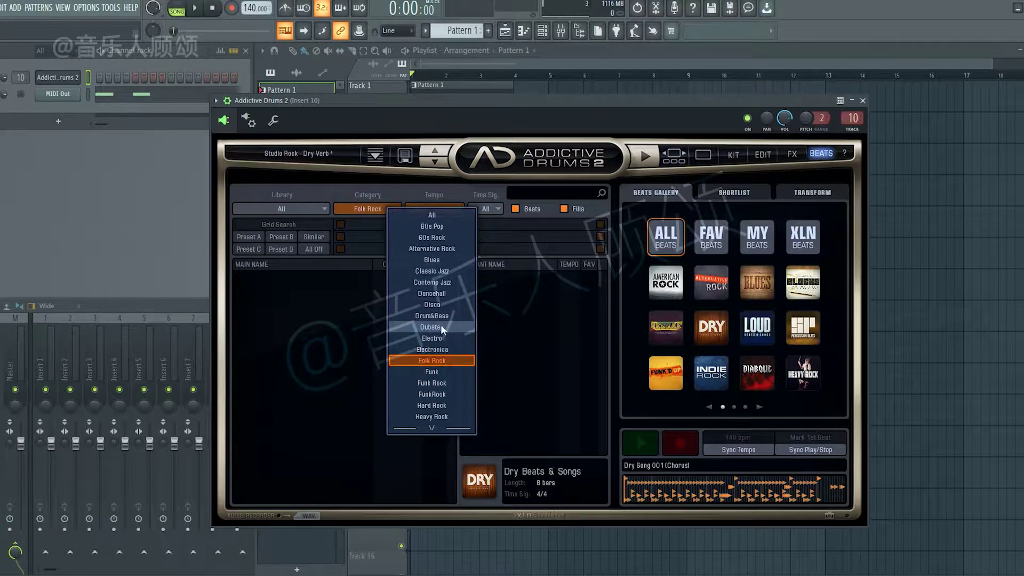
{"action": "left_click", "coordinate": [443, 316]}
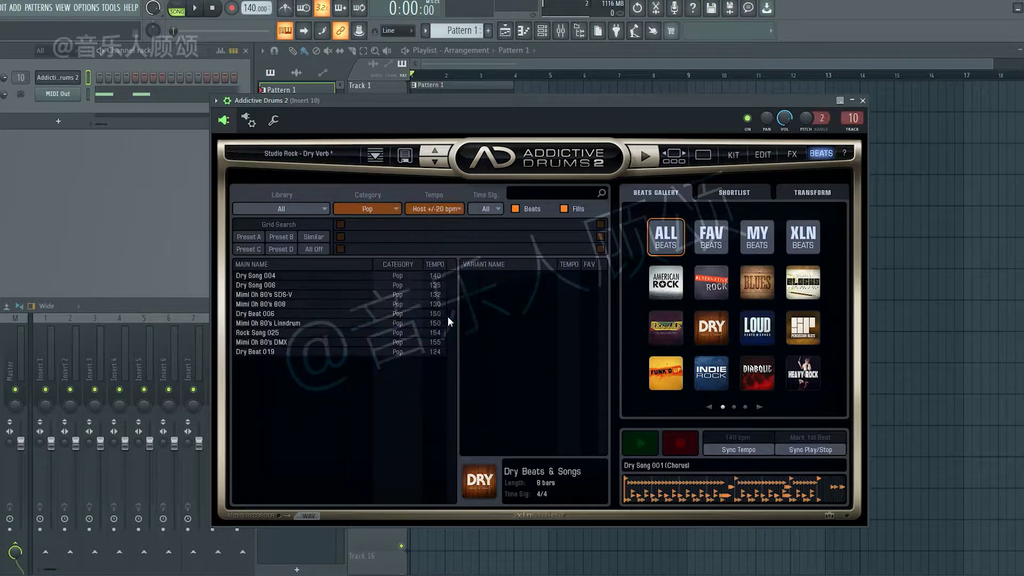
Select the Intro variant of Dry Song 004, play it as a preview and stop playback
{"action": "left_click", "coordinate": [257, 276]}
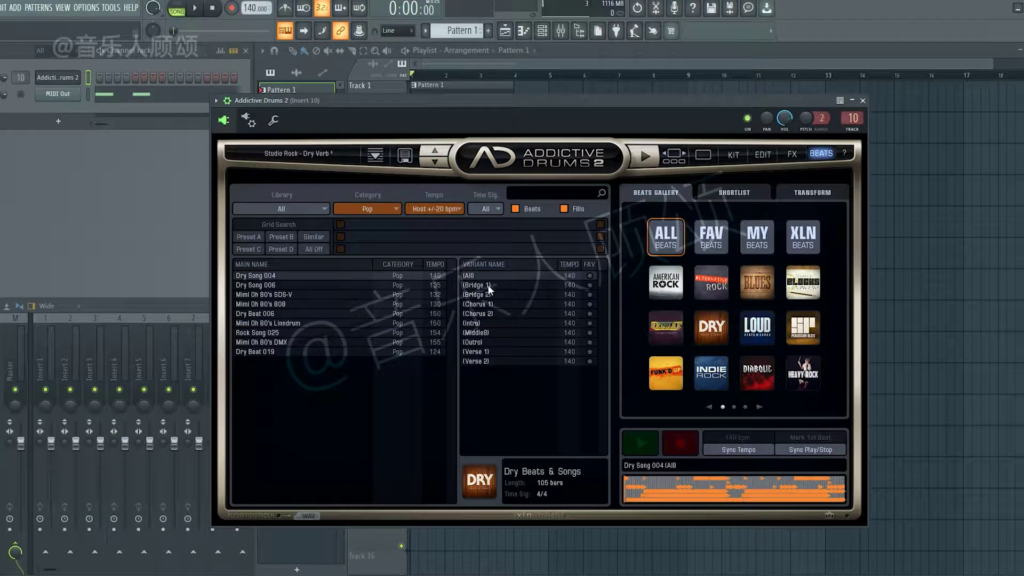
{"action": "left_click", "coordinate": [491, 323]}
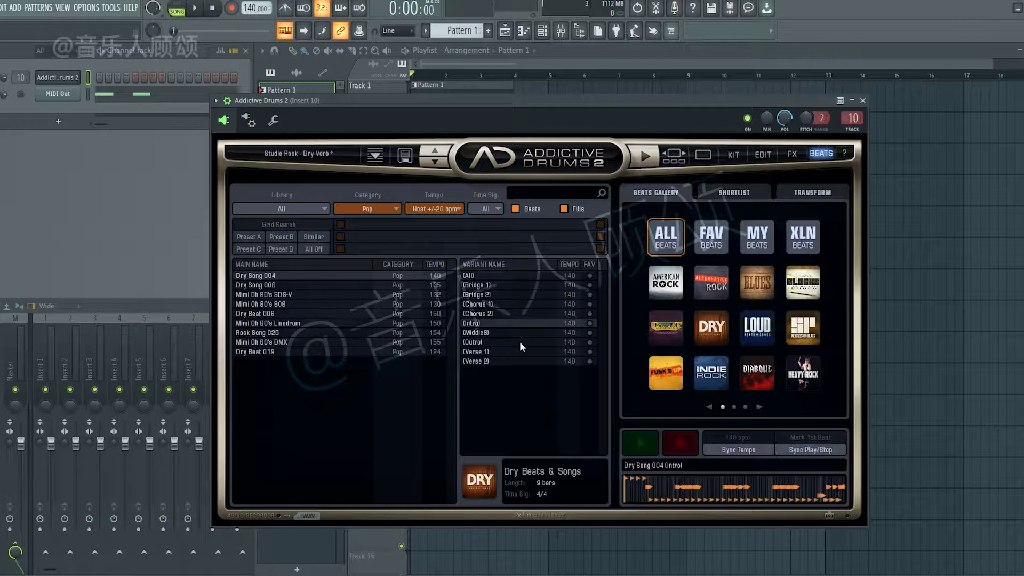
{"action": "left_click", "coordinate": [631, 440]}
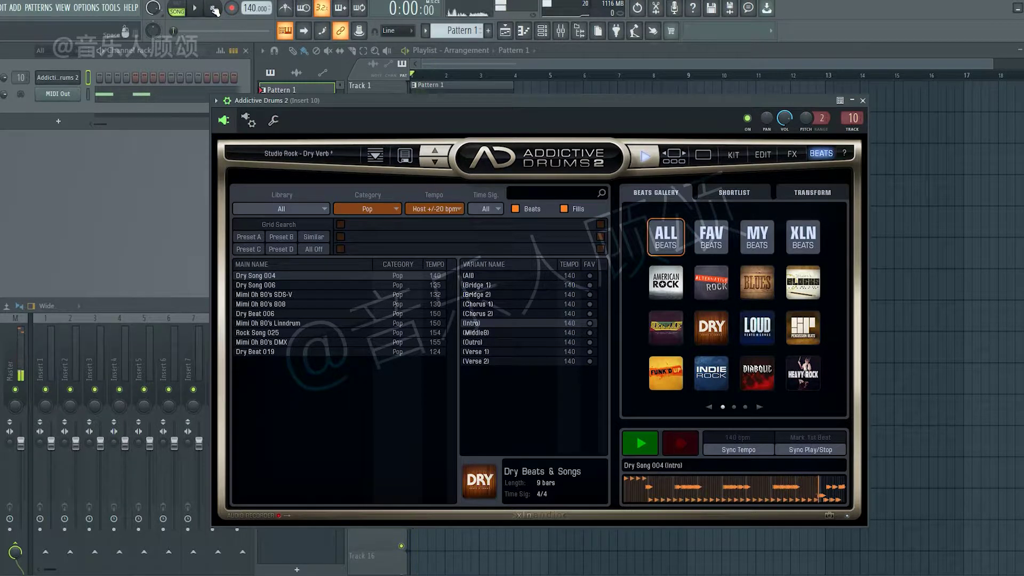
{"action": "left_click", "coordinate": [640, 443]}
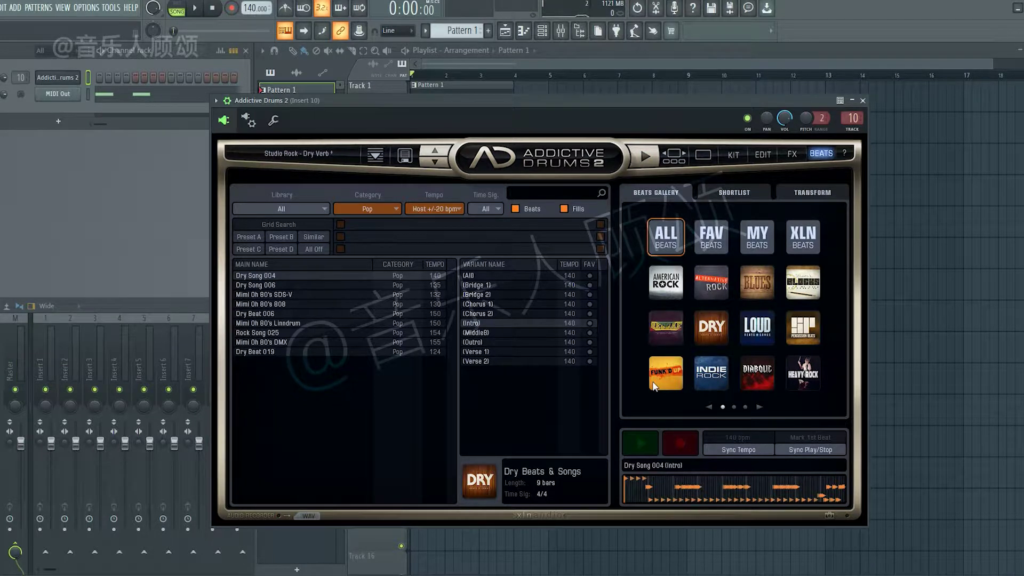
Move the plugin window clear of the channel rack, load the Dry Song 004 Intro beat into MIDI Out and open its notes
{"action": "left_click_drag", "start_coordinate": [483, 104], "coordinate": [511, 126]}
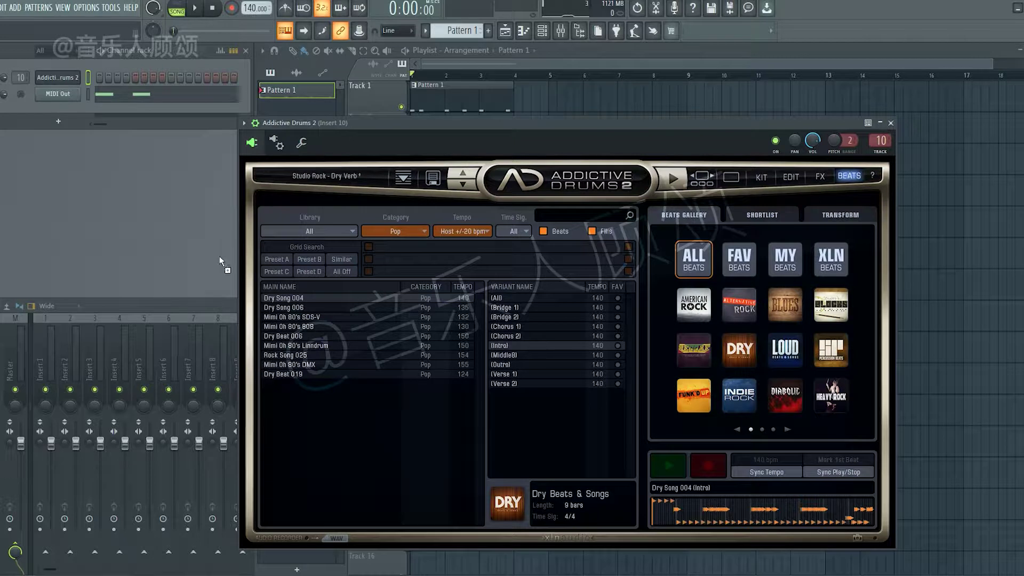
{"action": "left_click_drag", "start_coordinate": [59, 94], "coordinate": [59, 94]}
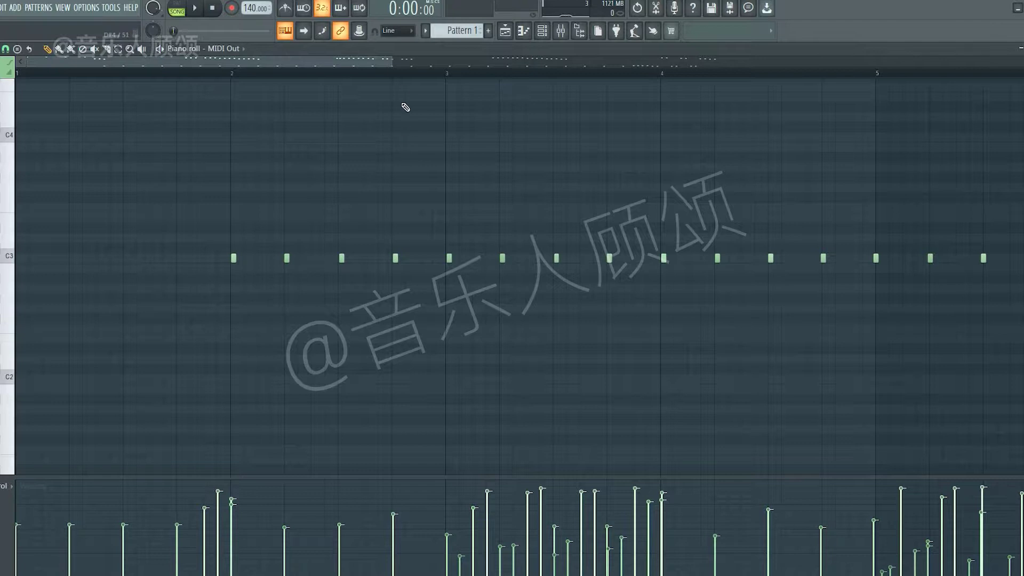
Examine the imported beat's notes and velocities in the MIDI Out piano roll and play the beat back
{"action": "left_click_drag", "start_coordinate": [389, 61], "coordinate": [346, 61]}
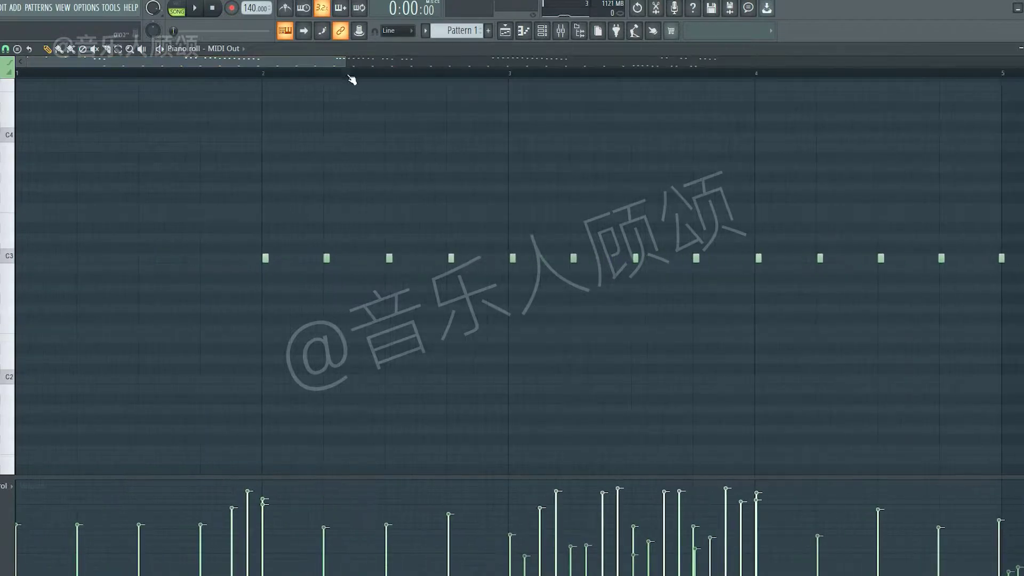
{"action": "scroll", "coordinate": [366, 137], "scroll_direction": "down", "scroll_amount": 5}
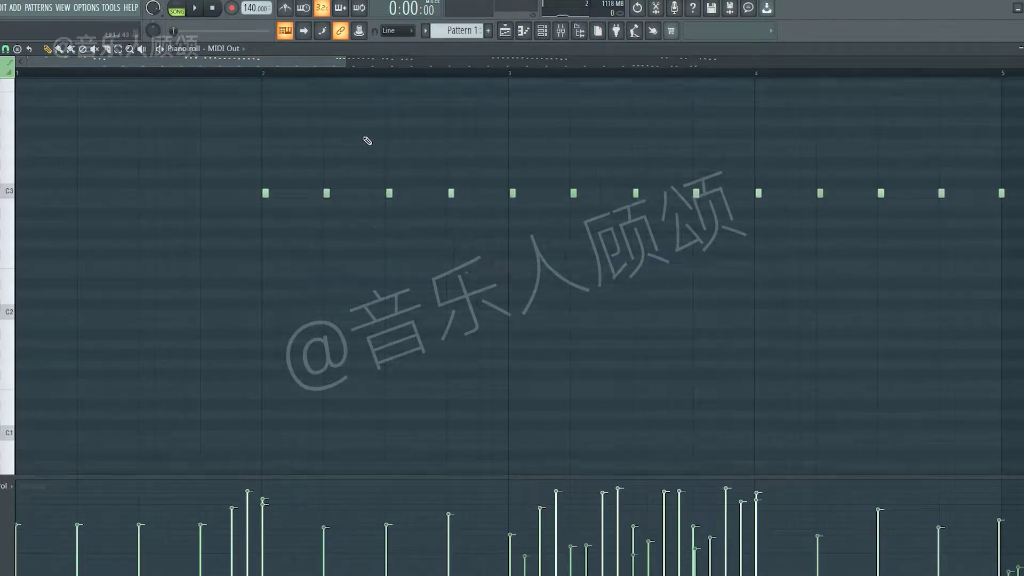
{"action": "scroll", "coordinate": [366, 137], "scroll_direction": "up", "scroll_amount": 7}
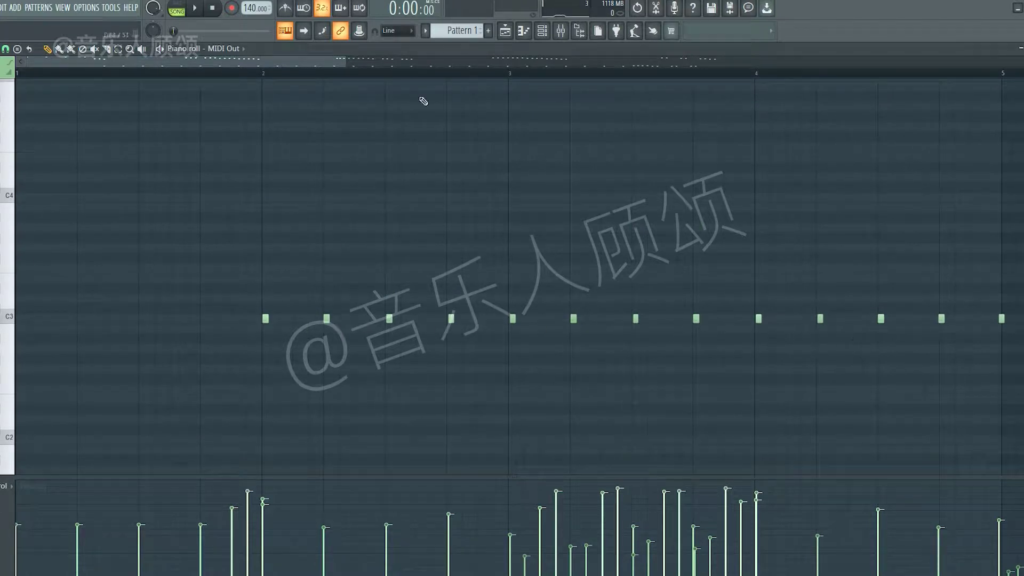
{"action": "left_click_drag", "start_coordinate": [346, 64], "coordinate": [372, 222]}
{"action": "scroll", "coordinate": [372, 222], "scroll_direction": "up", "scroll_amount": 6}
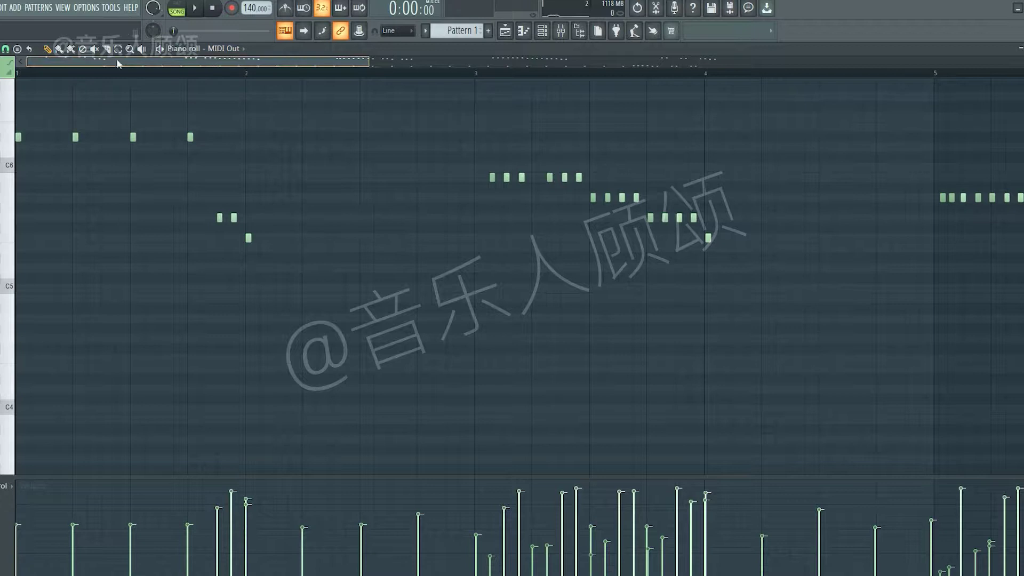
{"action": "key", "text": "space"}
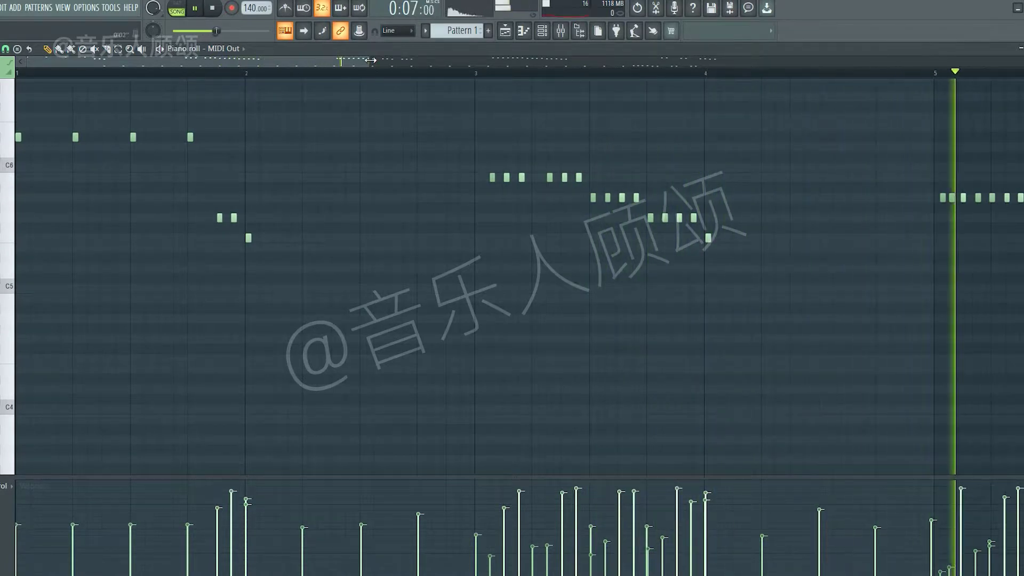
{"action": "left_click_drag", "start_coordinate": [372, 64], "coordinate": [958, 94]}
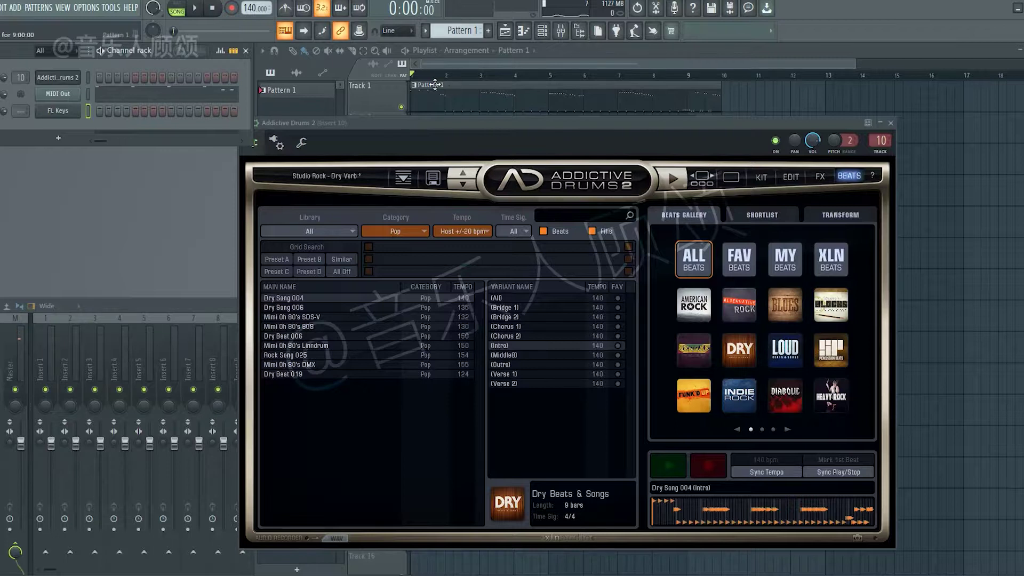
Bring the playlist forward, reopen the notes of the Pattern 1 clip, examine the whole beat and close the piano roll
{"action": "left_click", "coordinate": [436, 84]}
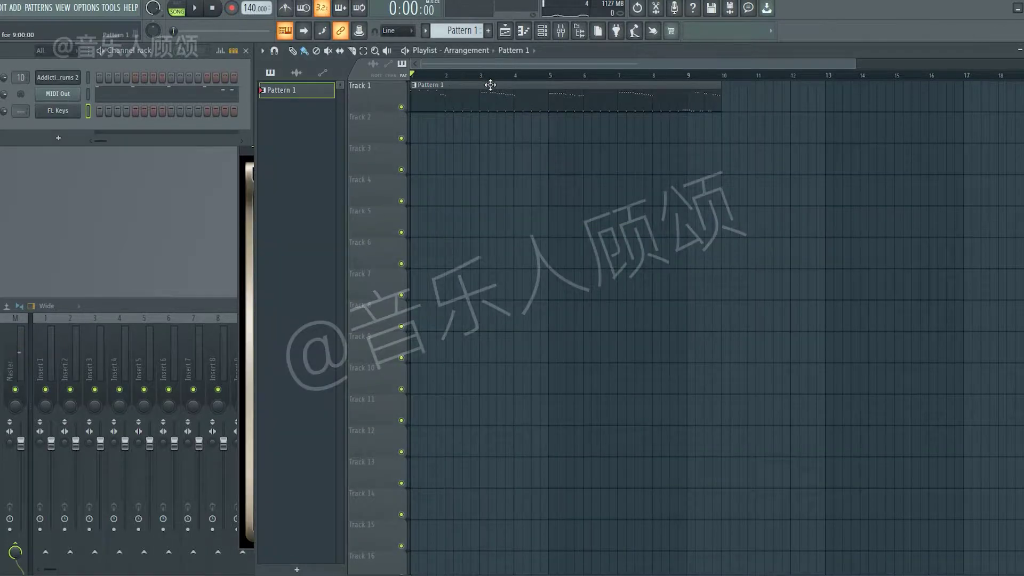
{"action": "double_click", "coordinate": [517, 96]}
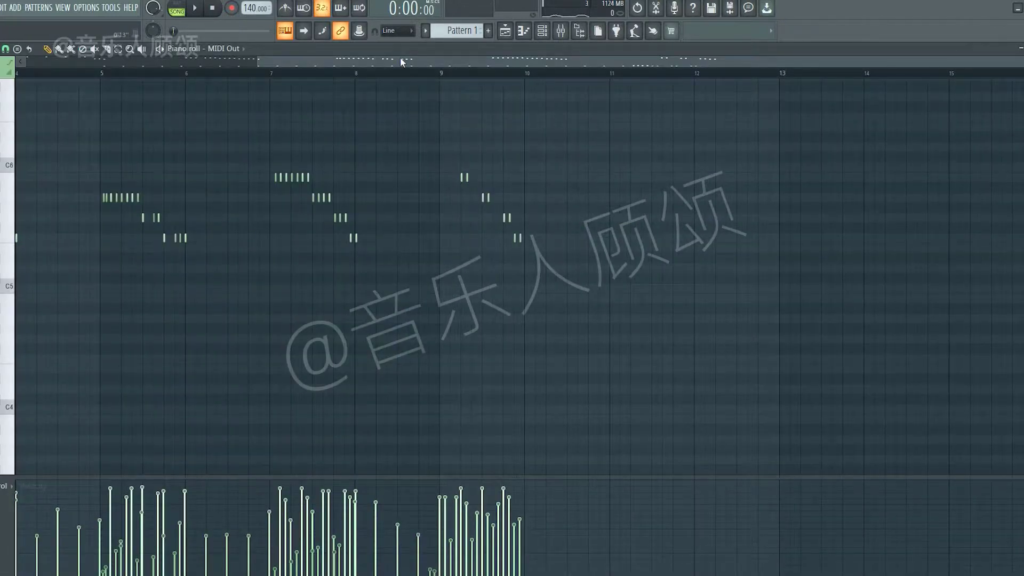
{"action": "scroll", "coordinate": [409, 83], "scroll_direction": "left", "scroll_amount": 3}
{"action": "scroll", "coordinate": [414, 538], "scroll_direction": "down", "scroll_amount": 3}
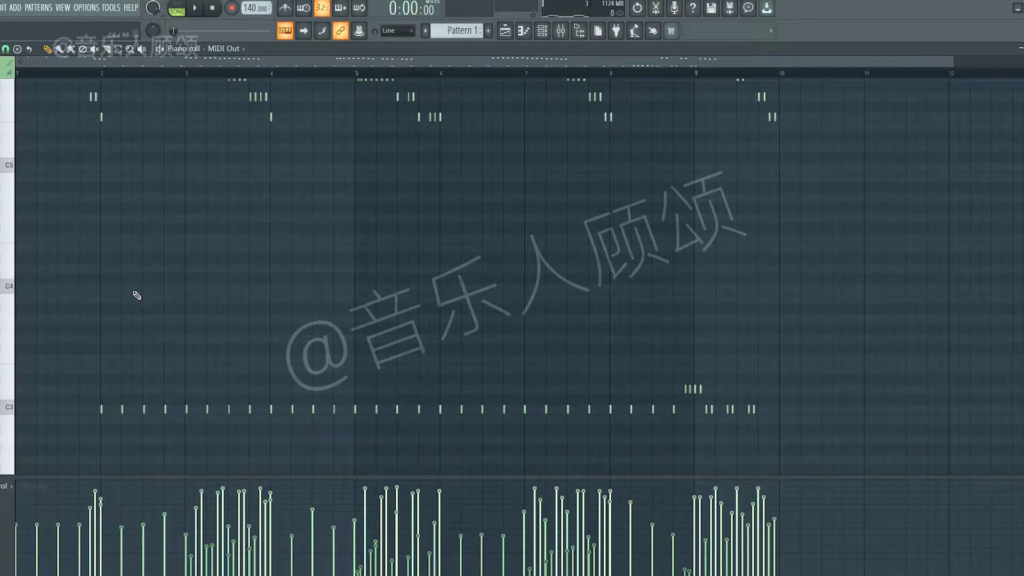
{"action": "scroll", "coordinate": [144, 293], "scroll_direction": "up", "scroll_amount": 2}
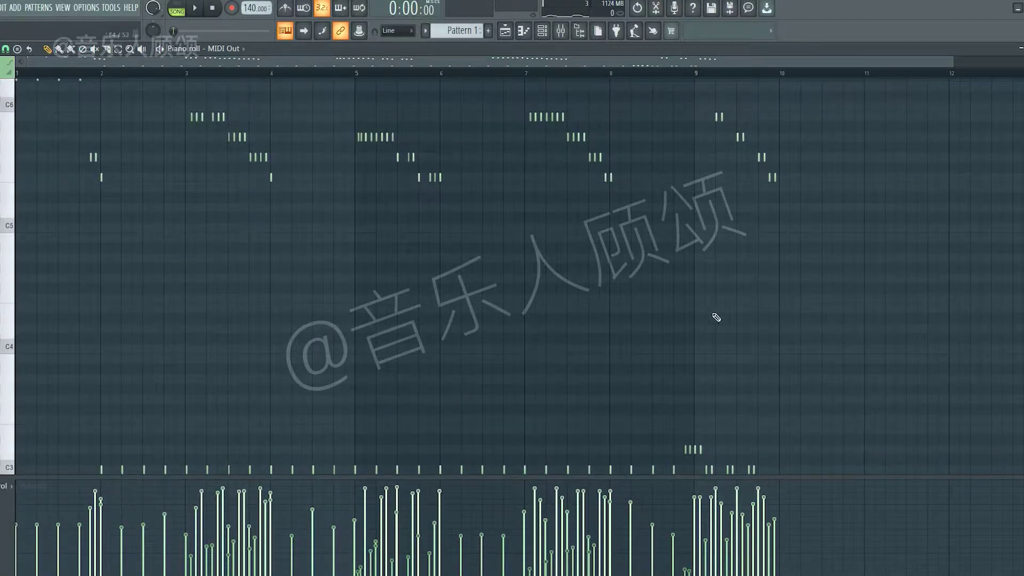
{"action": "scroll", "coordinate": [498, 305], "scroll_direction": "down", "scroll_amount": 3}
{"action": "scroll", "coordinate": [528, 293], "scroll_direction": "up", "scroll_amount": 2}
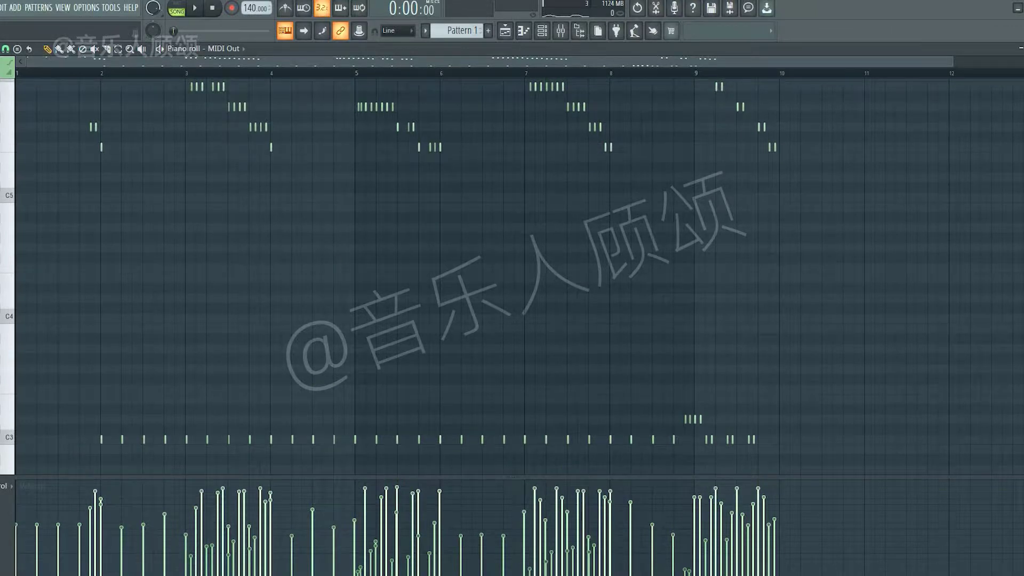
{"action": "key", "text": "F7"}
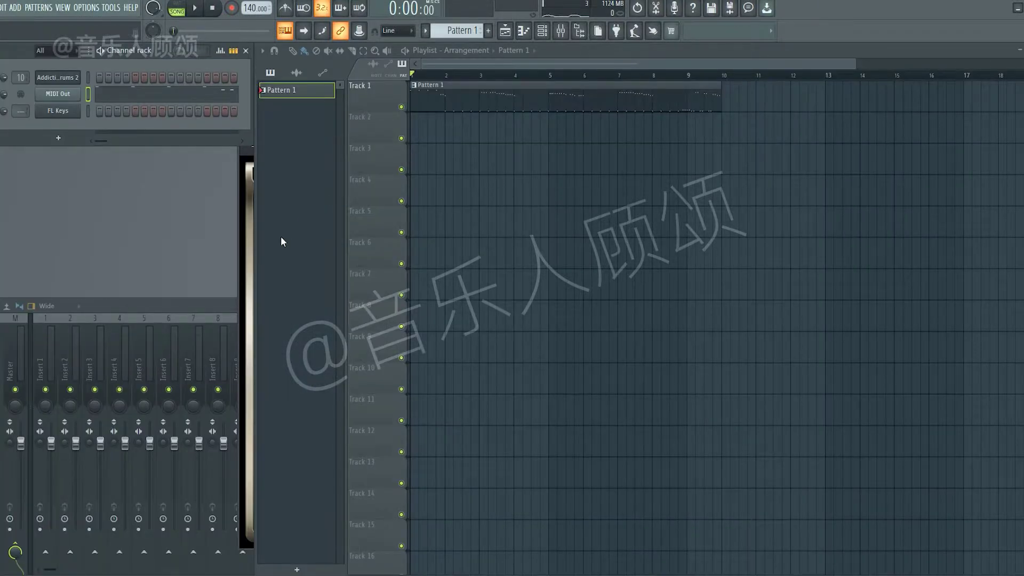
Bring the Addictive Drums 2 window back to the front, reposition it over the mixer and show its kit Gallery
{"action": "left_click", "coordinate": [251, 283]}
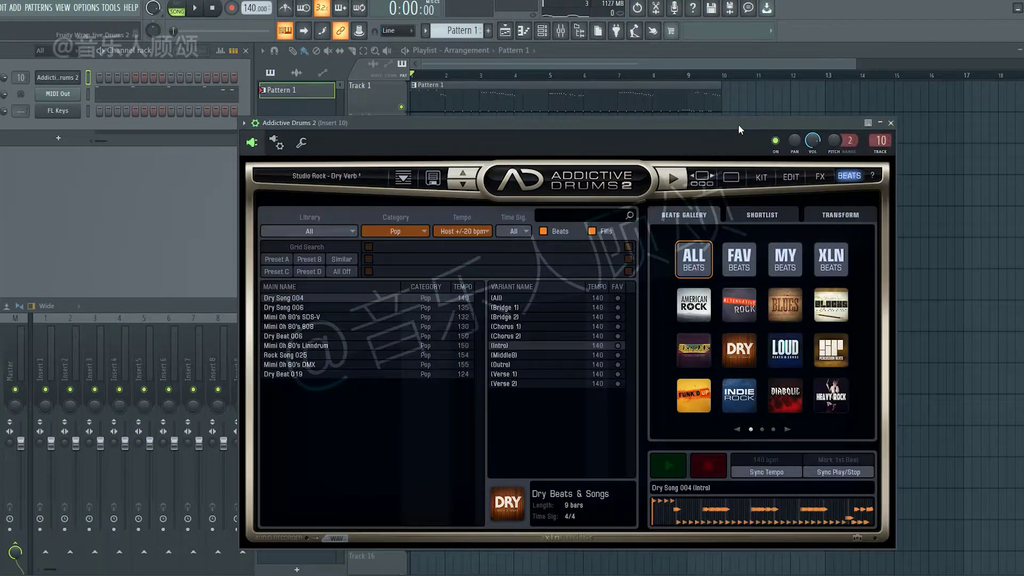
{"action": "left_click_drag", "start_coordinate": [738, 126], "coordinate": [684, 132]}
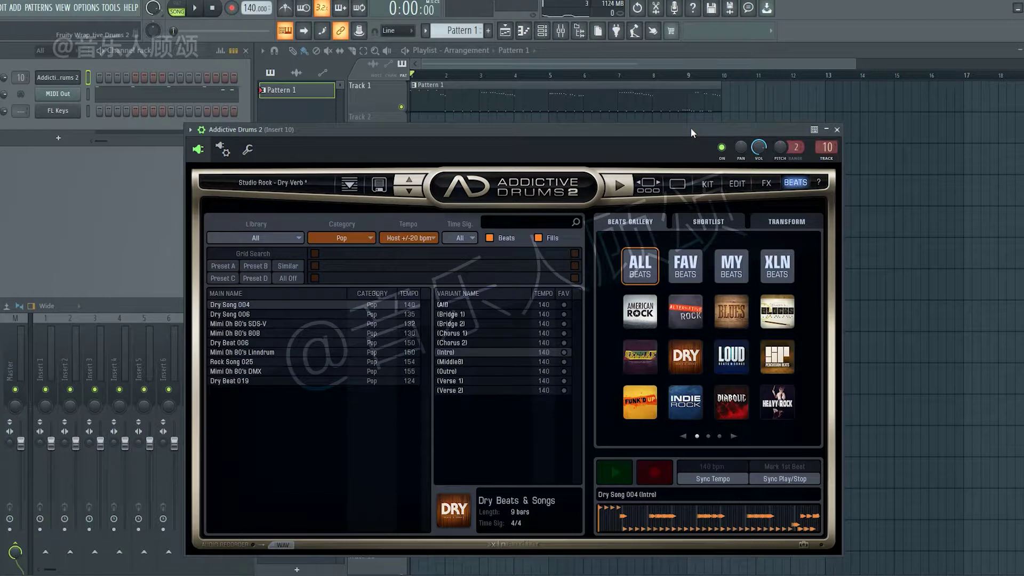
{"action": "left_click", "coordinate": [636, 185]}
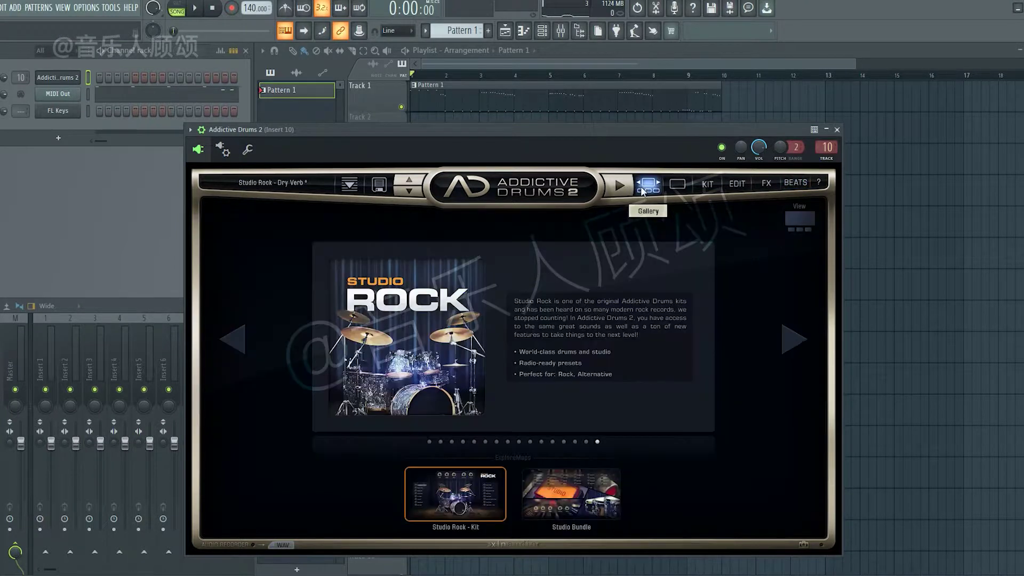